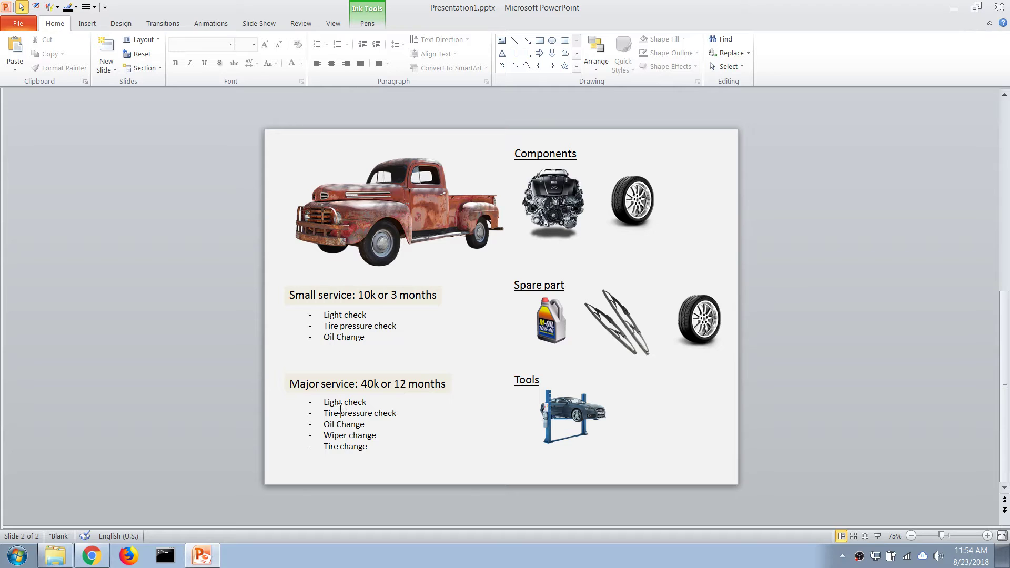
# Switch to Maximo in Chrome and open the Work Order Tracking application from the Start Center
pyautogui.click(91, 558)
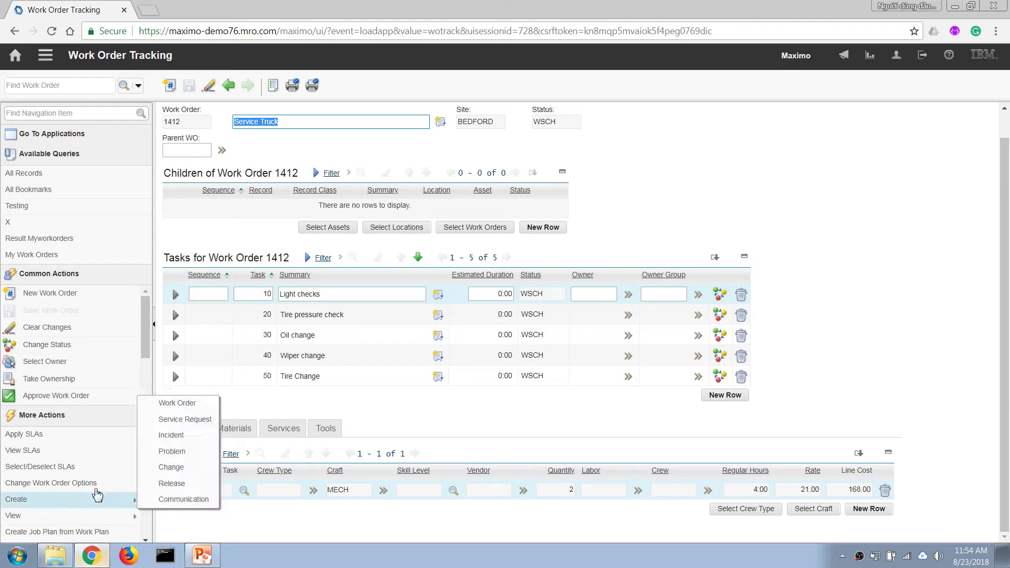
pyautogui.click(16, 55)
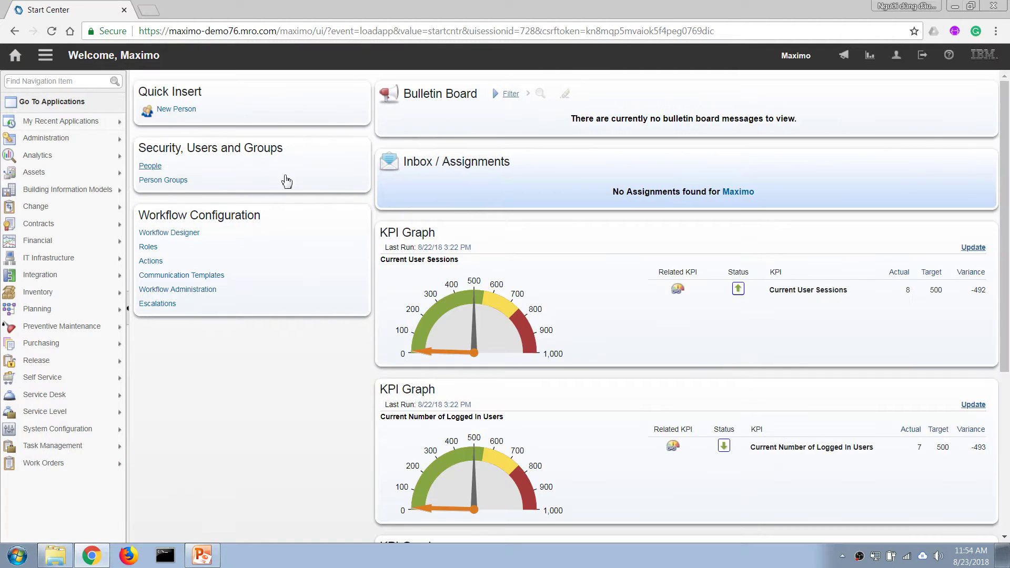
pyautogui.moveTo(69, 463)
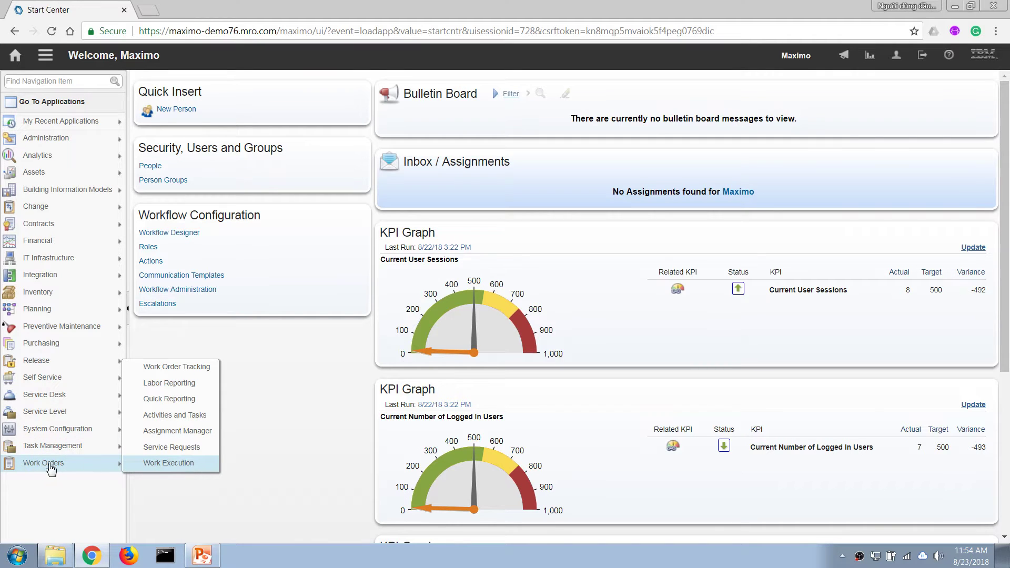
pyautogui.click(161, 367)
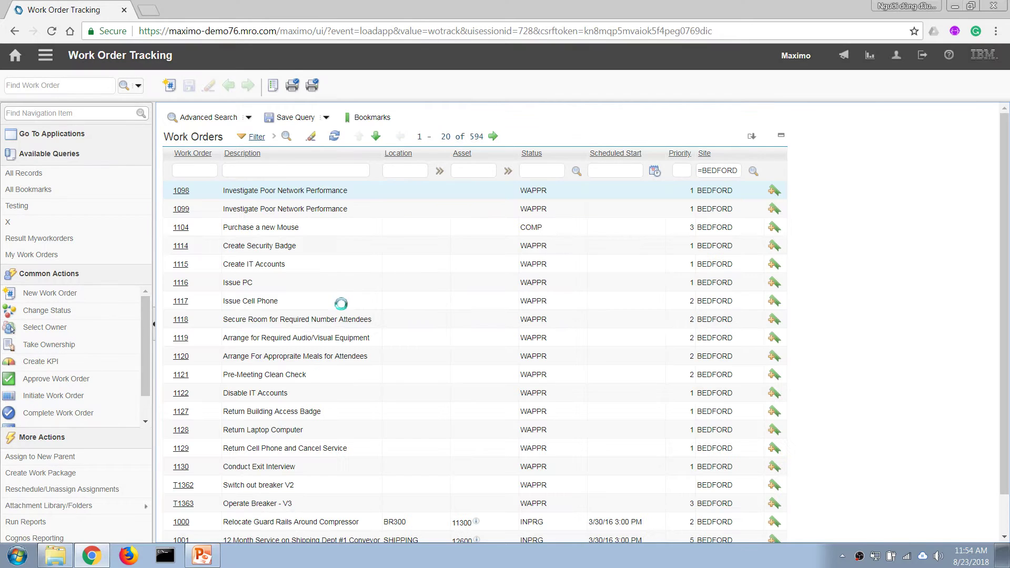
# Filter the work orders for number 1411 and open the matching Service Truck record
pyautogui.click(207, 169)
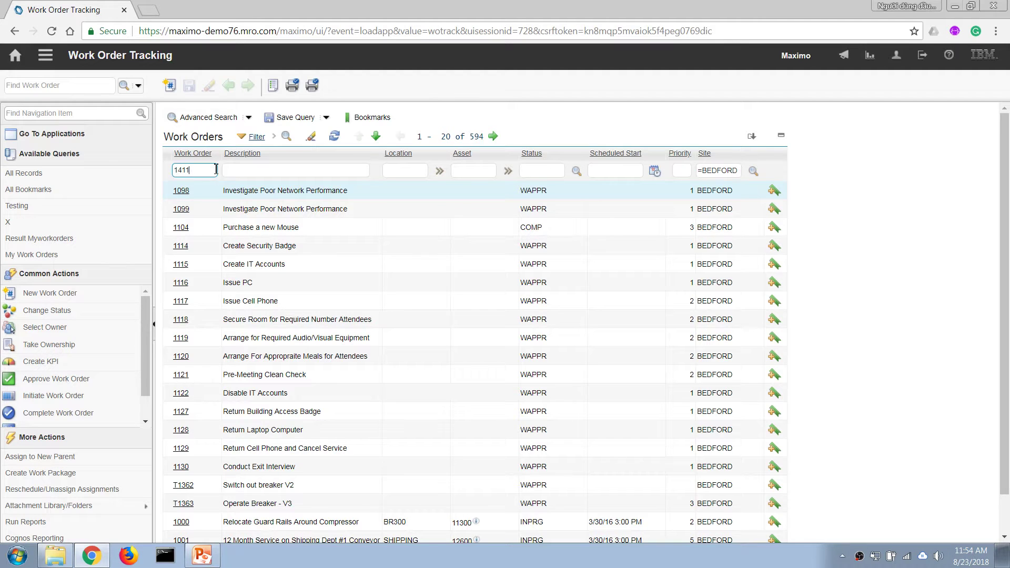
pyautogui.press('Return')
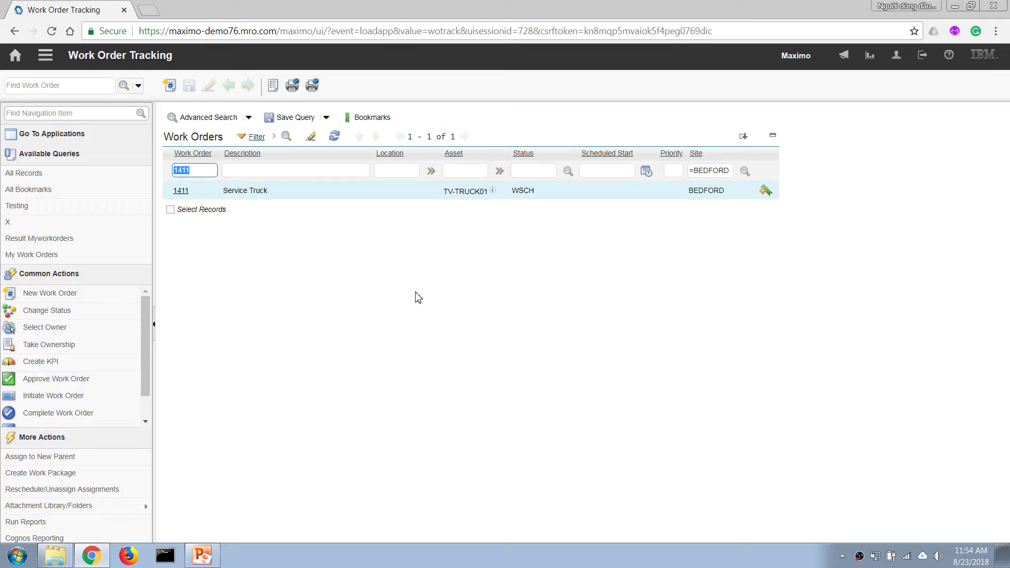
pyautogui.click(181, 190)
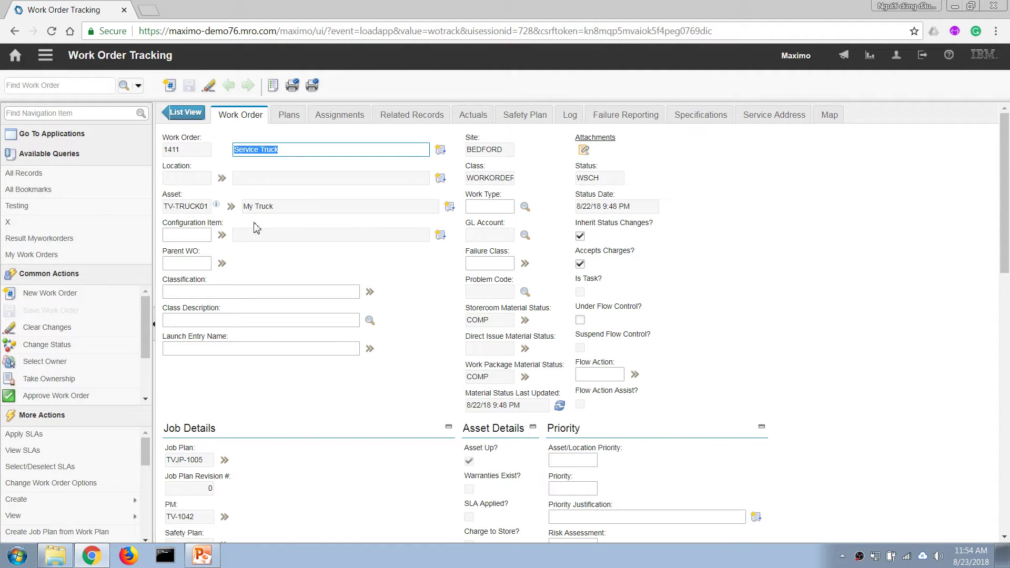
# Set the Service Truck work order's work type to PM (Preventive Maintenance)
pyautogui.scroll(-4, 1006, 256)
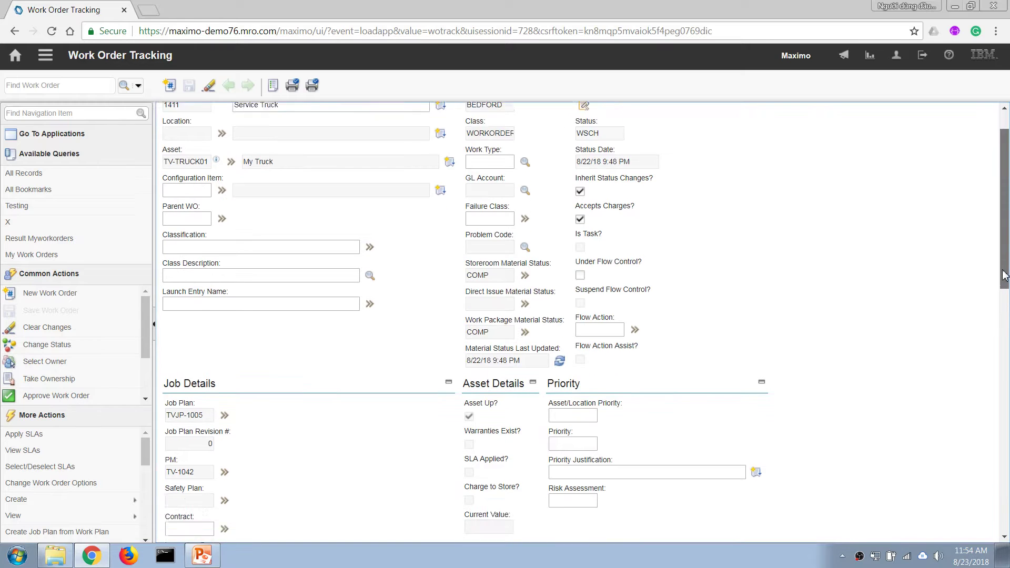
pyautogui.scroll(4, 1006, 257)
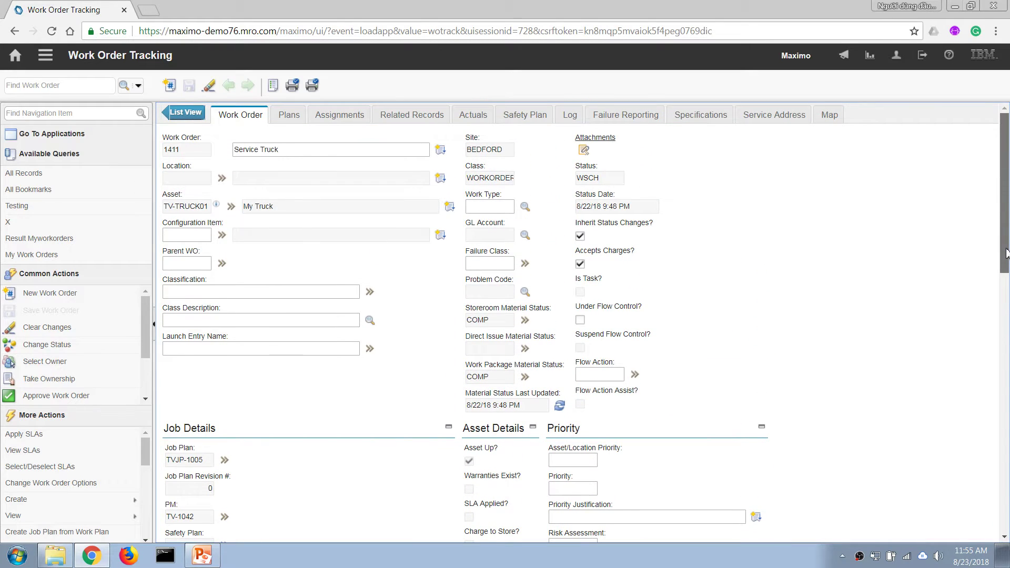
pyautogui.click(525, 206)
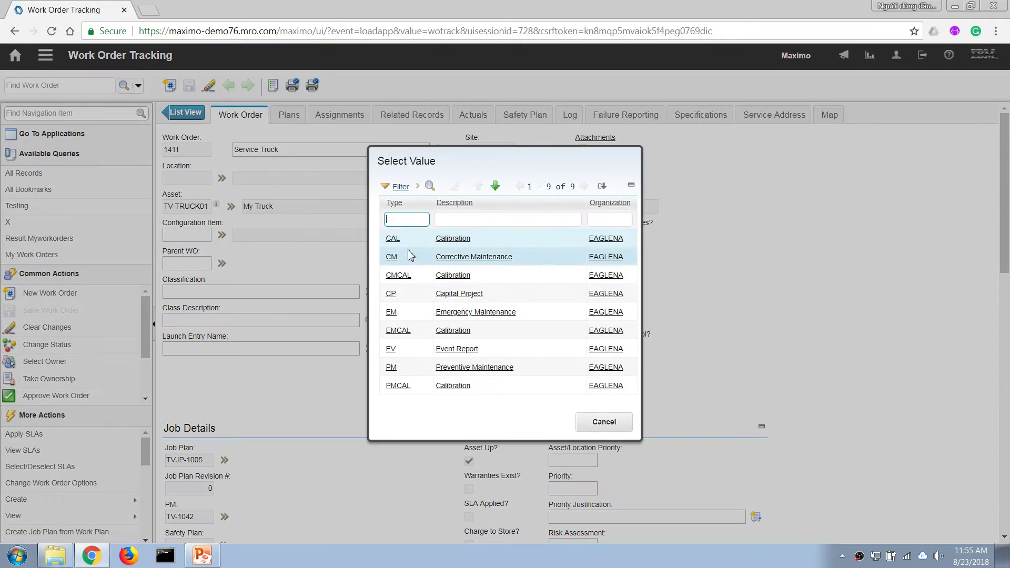
pyautogui.click(390, 367)
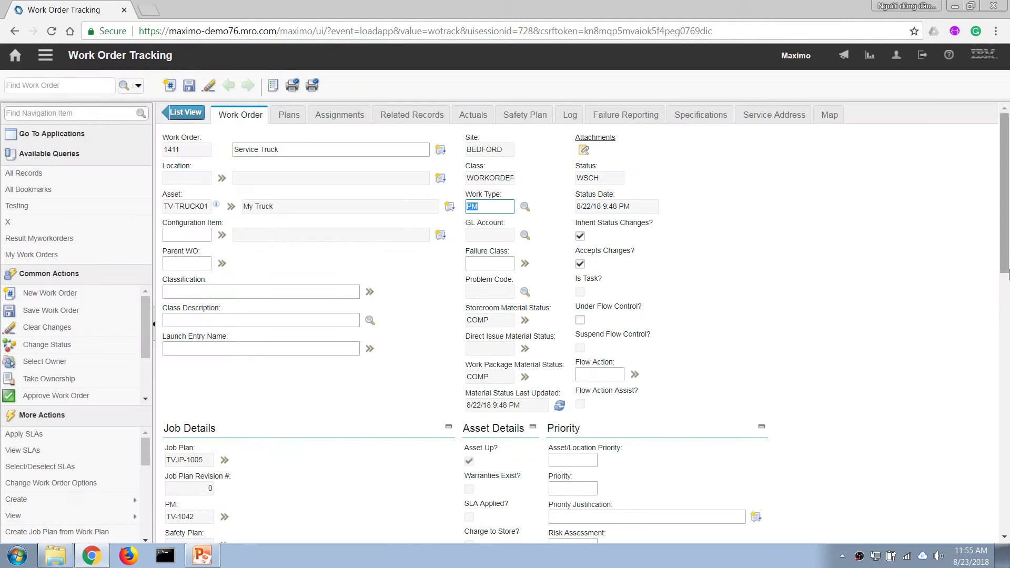
# Set the work order's scheduled start to August 27, 2018 at 10:00 AM in the scheduling information
pyautogui.moveTo(1004, 263); pyautogui.dragTo(982, 464)
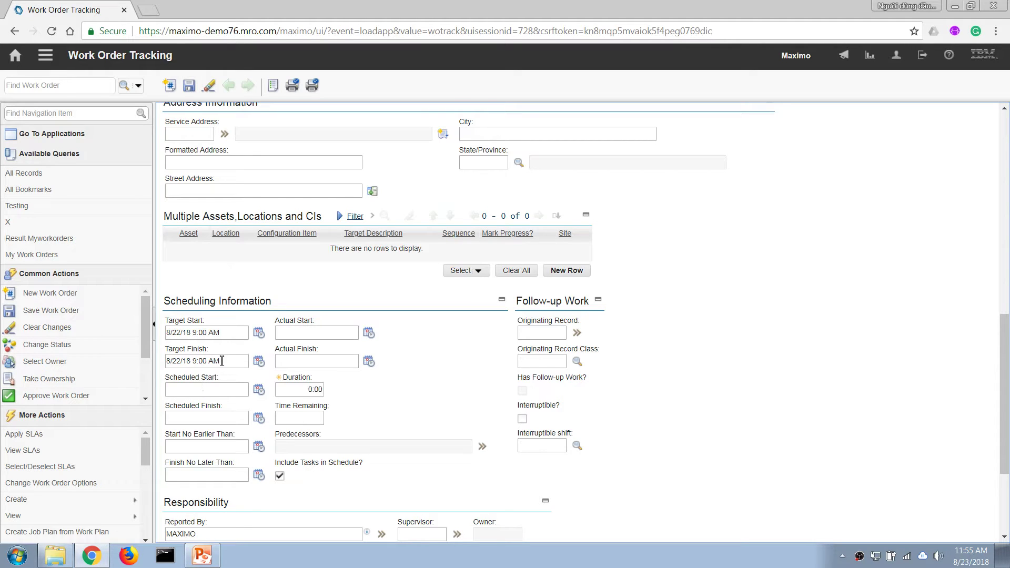
pyautogui.click(205, 391)
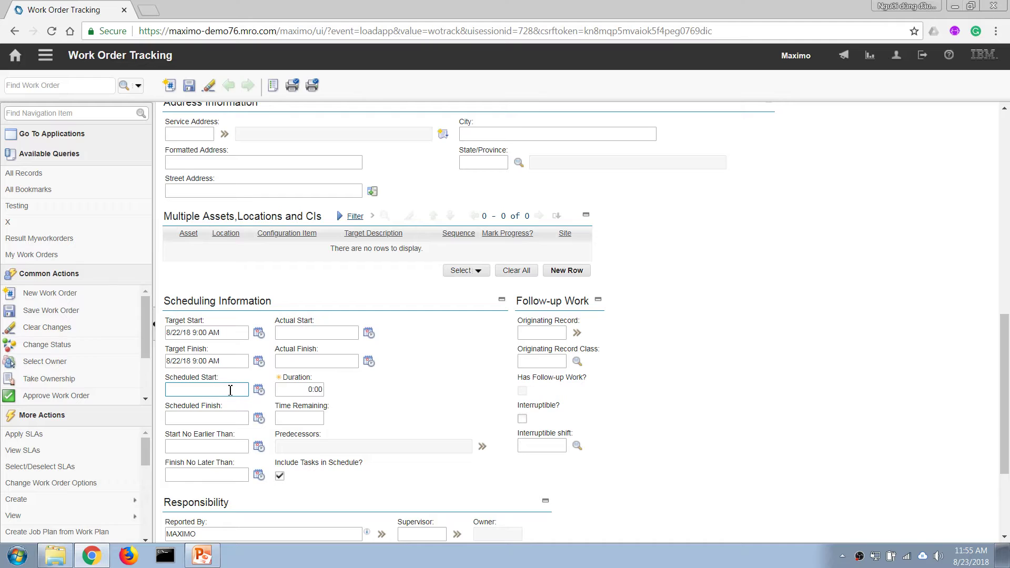
pyautogui.click(258, 389)
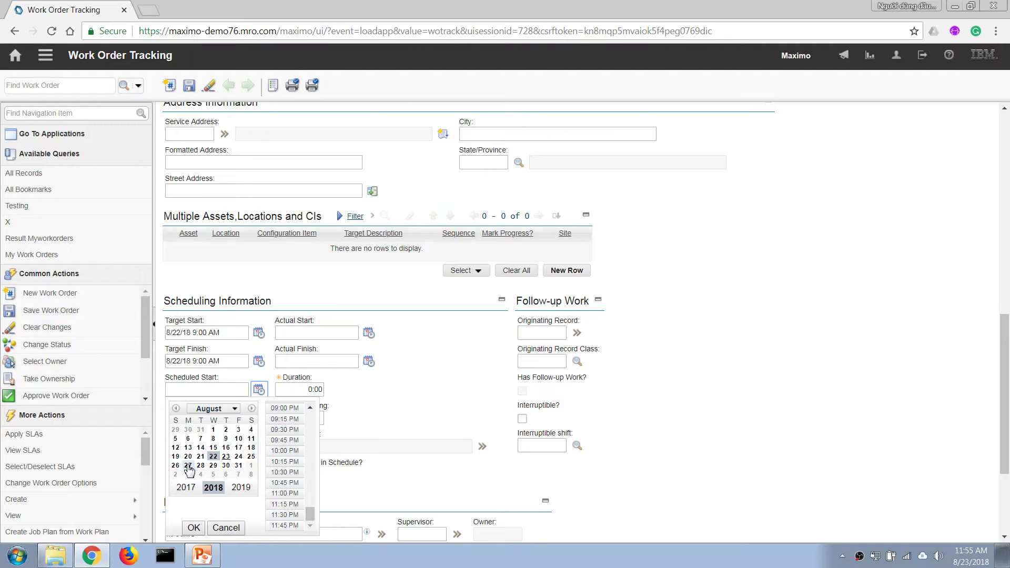
pyautogui.click(189, 465)
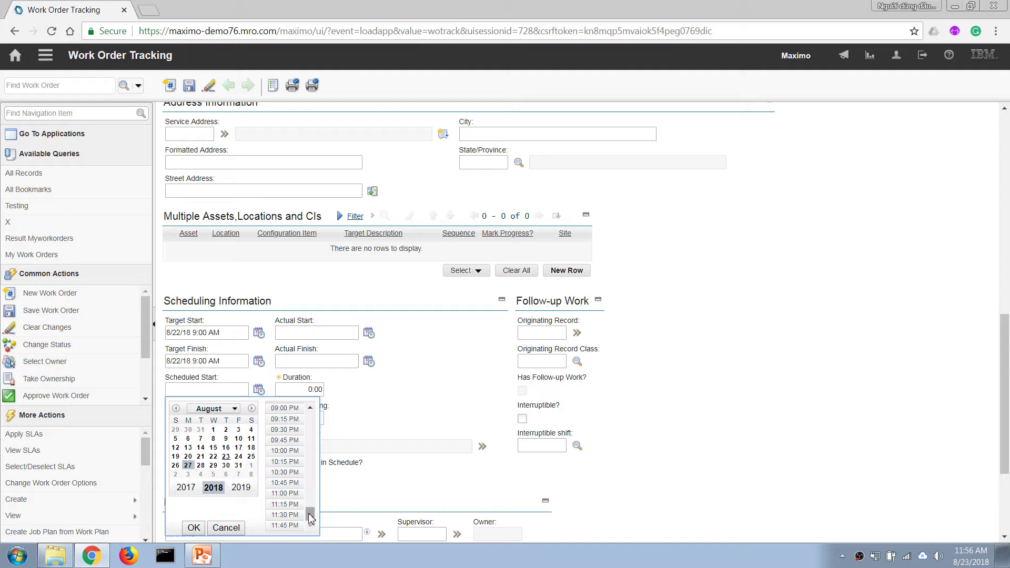
pyautogui.rightClick(312, 489)
pyautogui.click(313, 480)
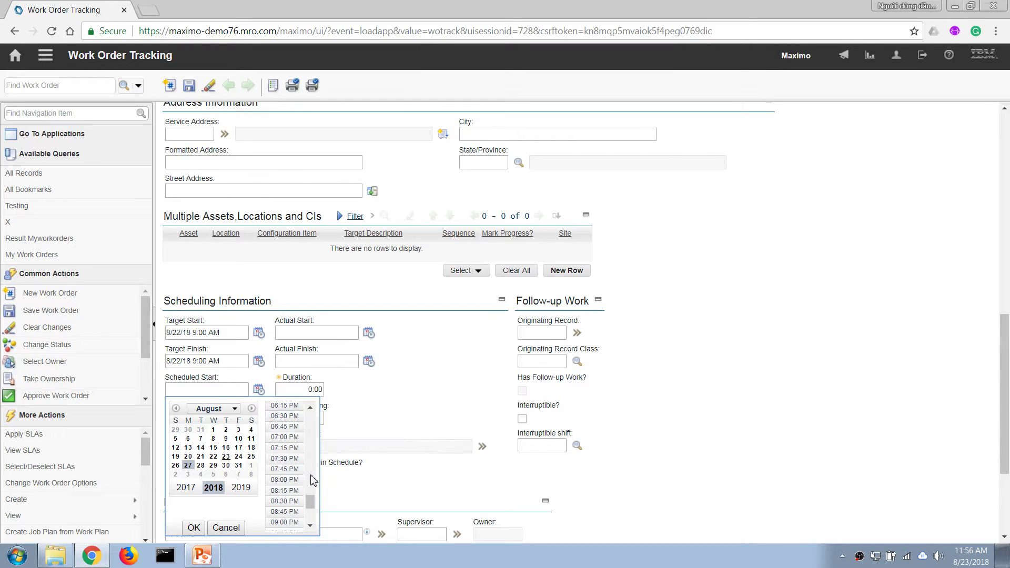
pyautogui.click(313, 483)
pyautogui.click(314, 474)
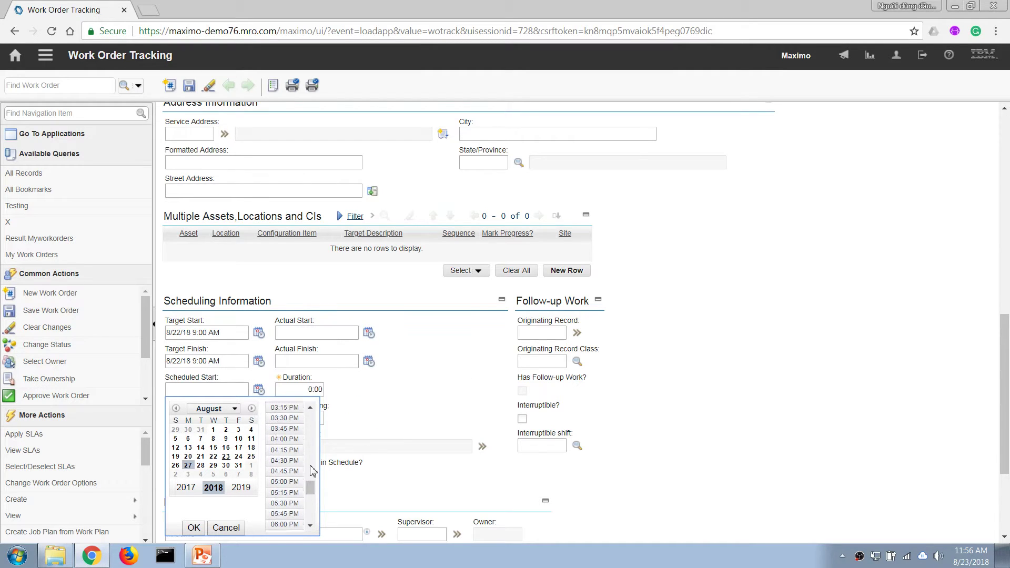
pyautogui.click(314, 465)
pyautogui.click(289, 406)
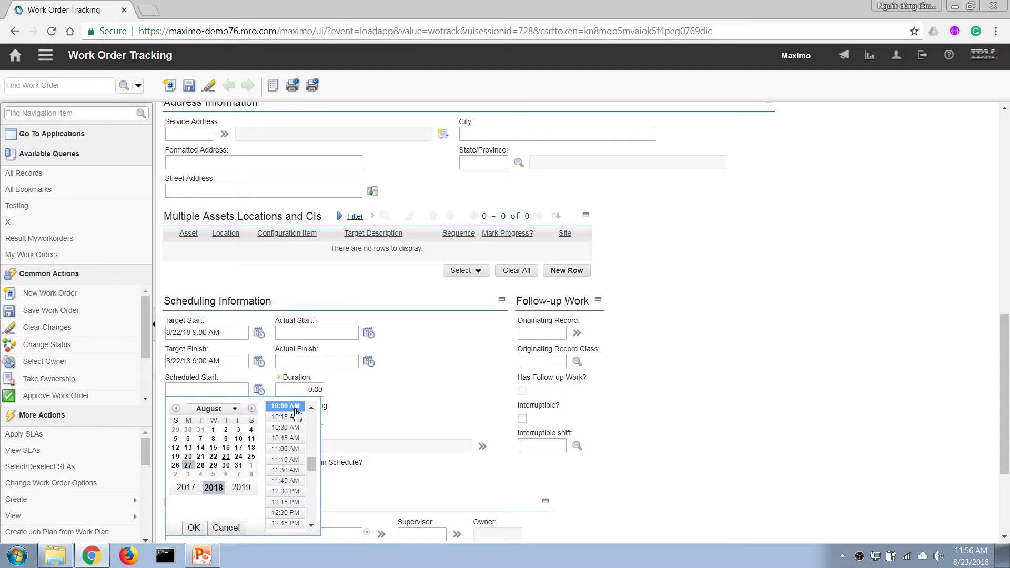
pyautogui.click(194, 528)
# Set the work order's scheduled finish to August 27, 2018 at 11:30 PM and save the record
pyautogui.click(246, 418)
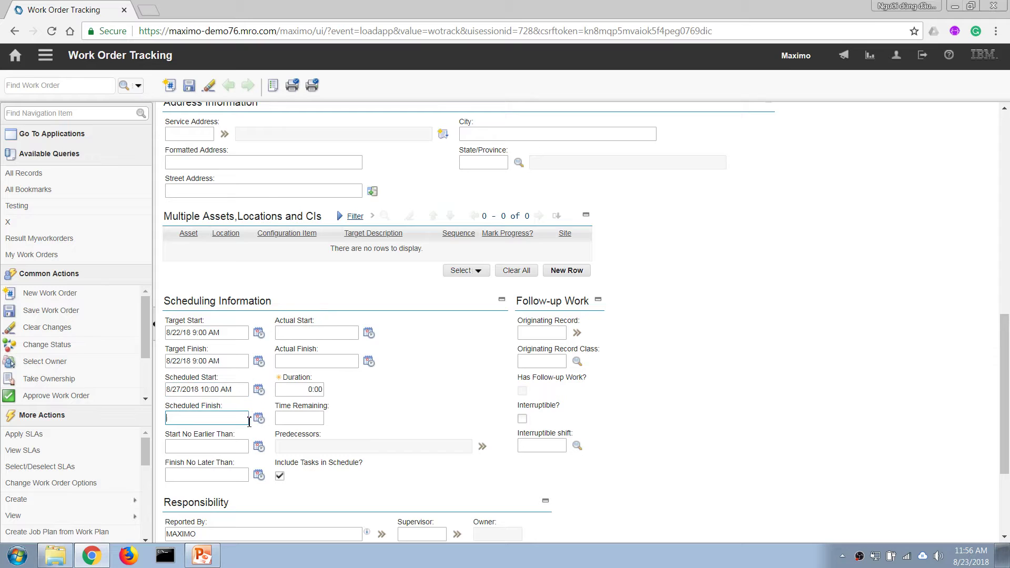
pyautogui.click(259, 419)
pyautogui.click(188, 340)
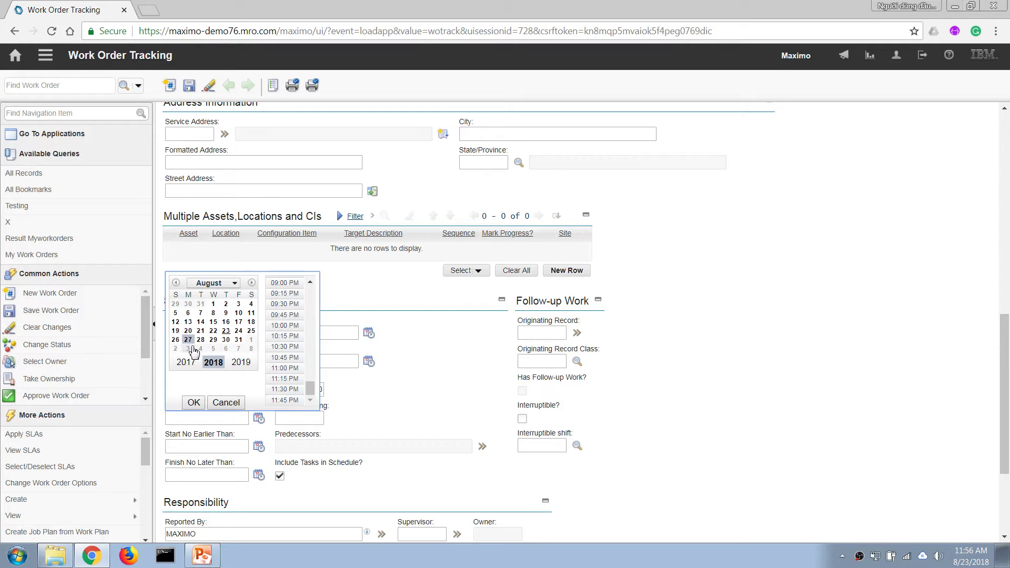
pyautogui.click(286, 347)
pyautogui.click(284, 389)
pyautogui.click(194, 402)
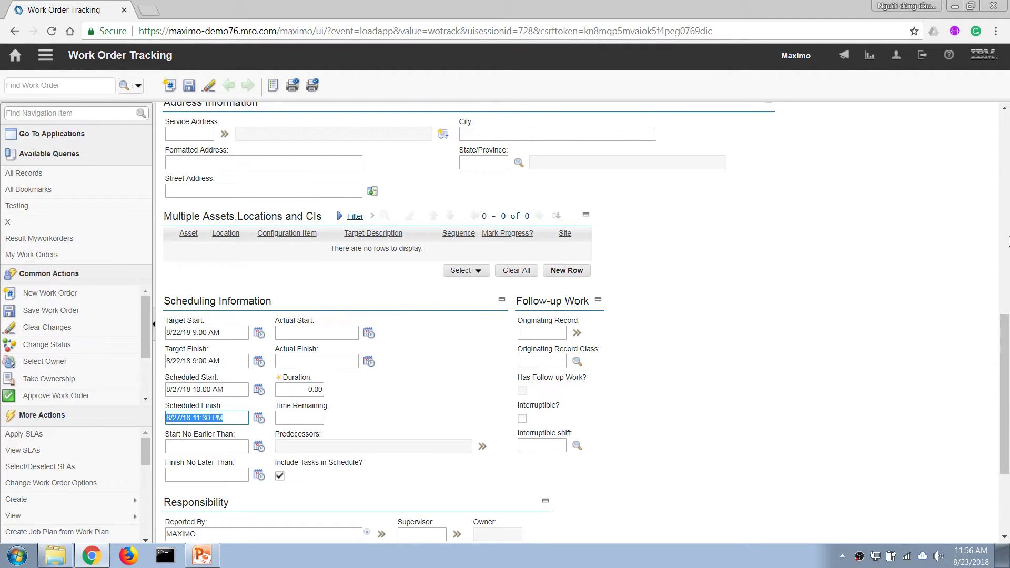
pyautogui.scroll(10, 341, 156)
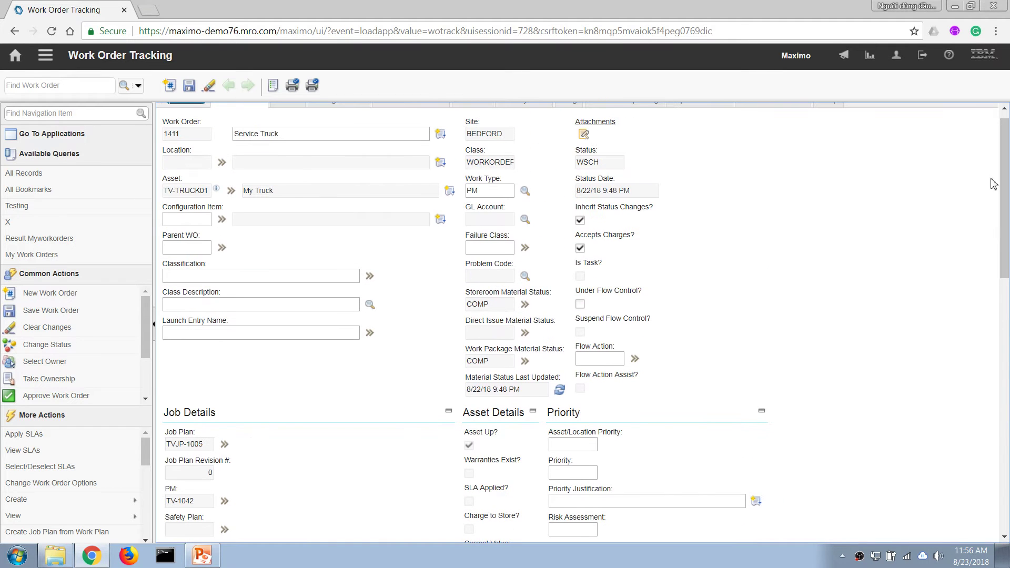
pyautogui.click(188, 86)
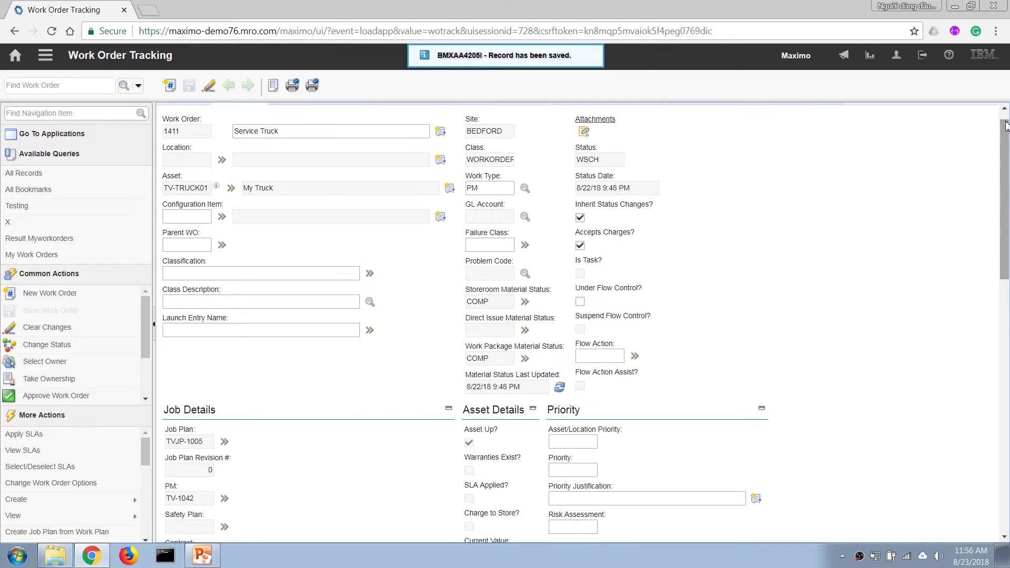
# Add a task with the summary "Do something else" to the work order's plans and save the record
pyautogui.scroll(1, 996, 177)
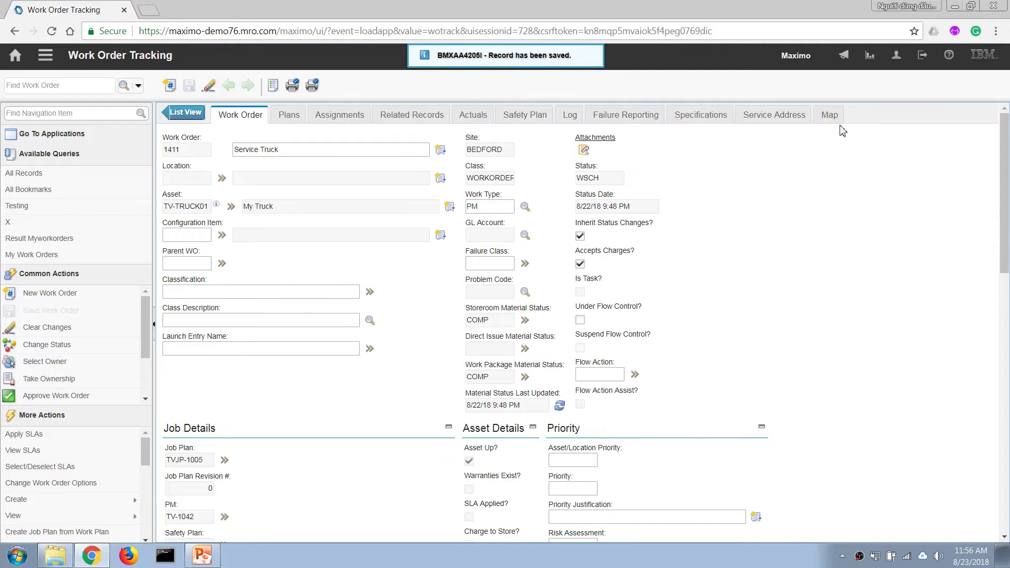
pyautogui.click(289, 115)
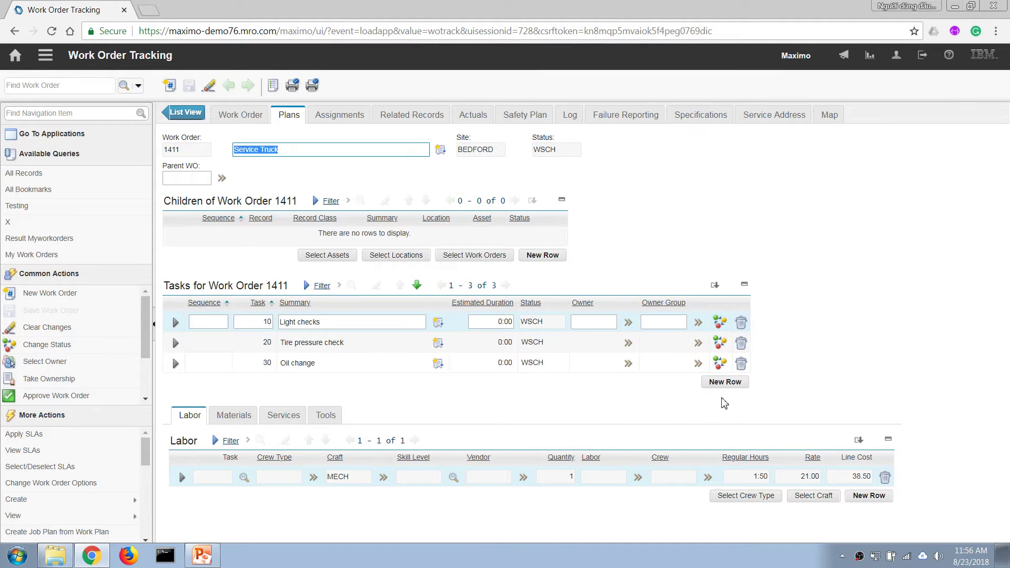
pyautogui.click(725, 382)
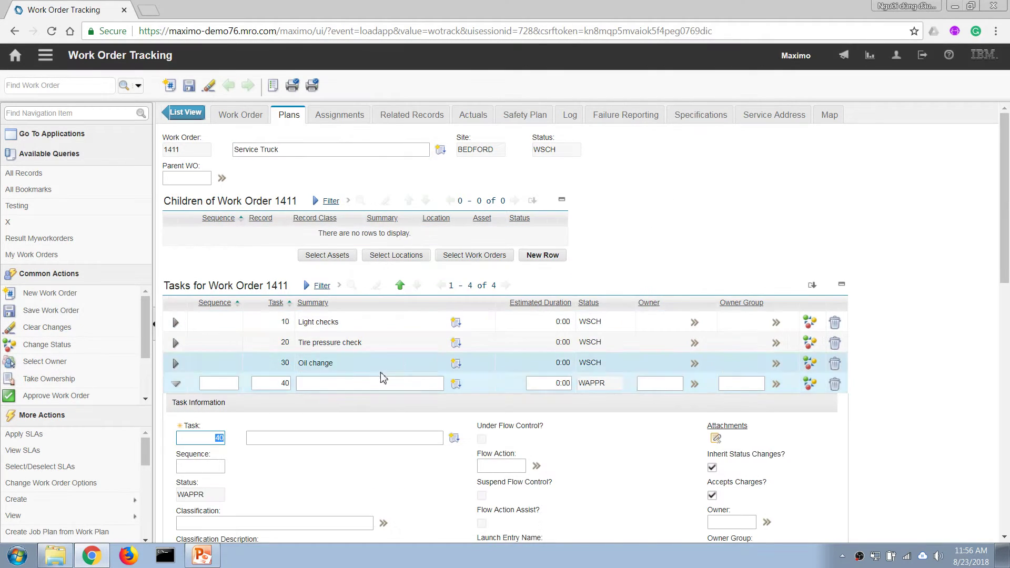
pyautogui.click(352, 385)
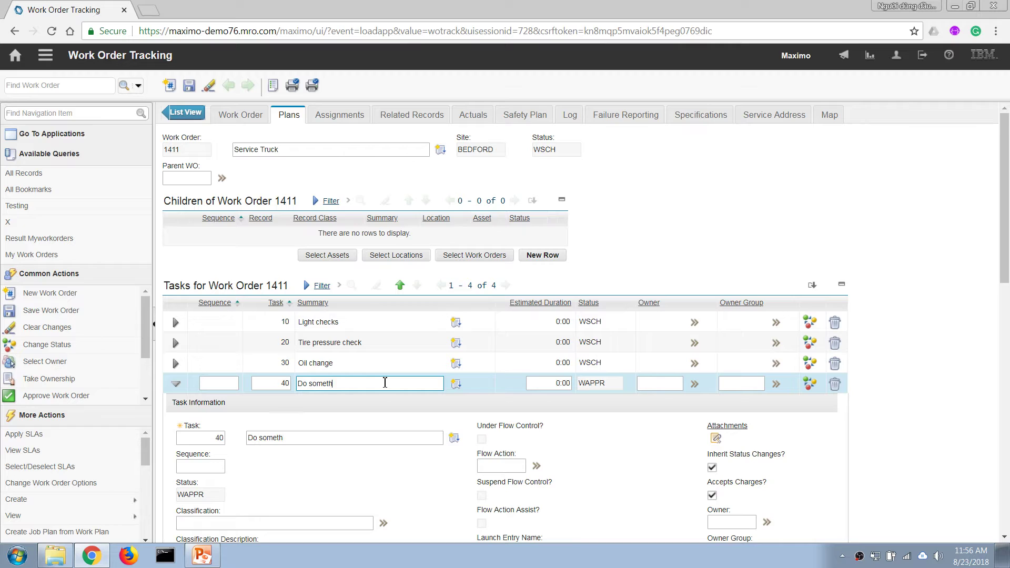
pyautogui.write('Do something else')
pyautogui.press('Tab')
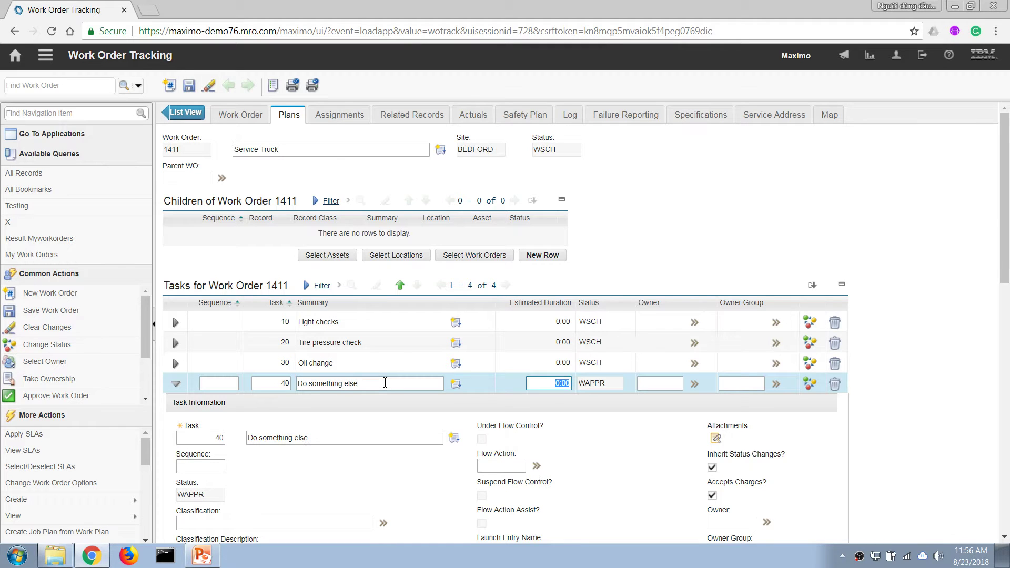
pyautogui.click(189, 87)
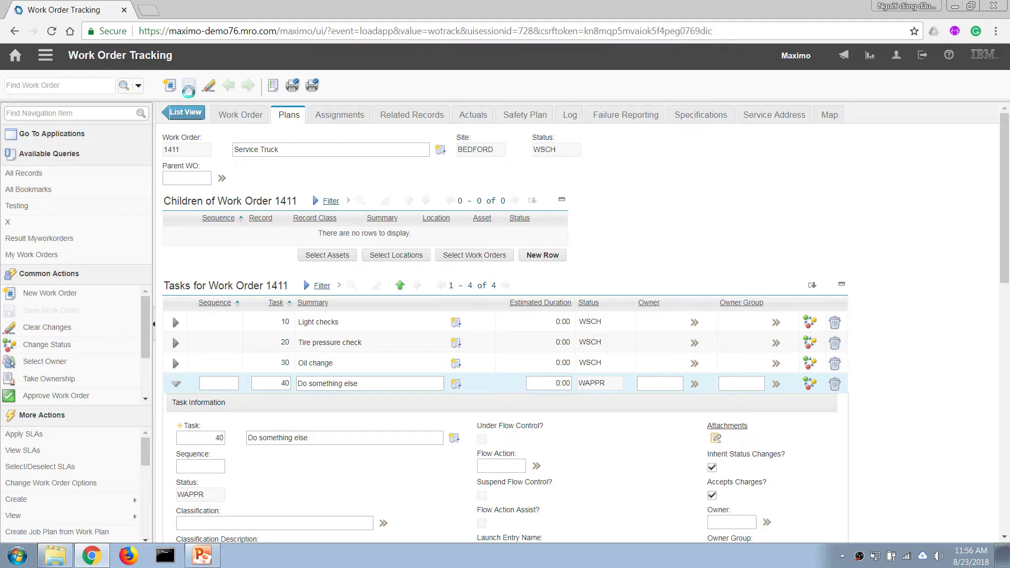
# Review the new task's reference and scheduling details, plus the work order's planned labor and materials
pyautogui.scroll(-3, 1005, 277)
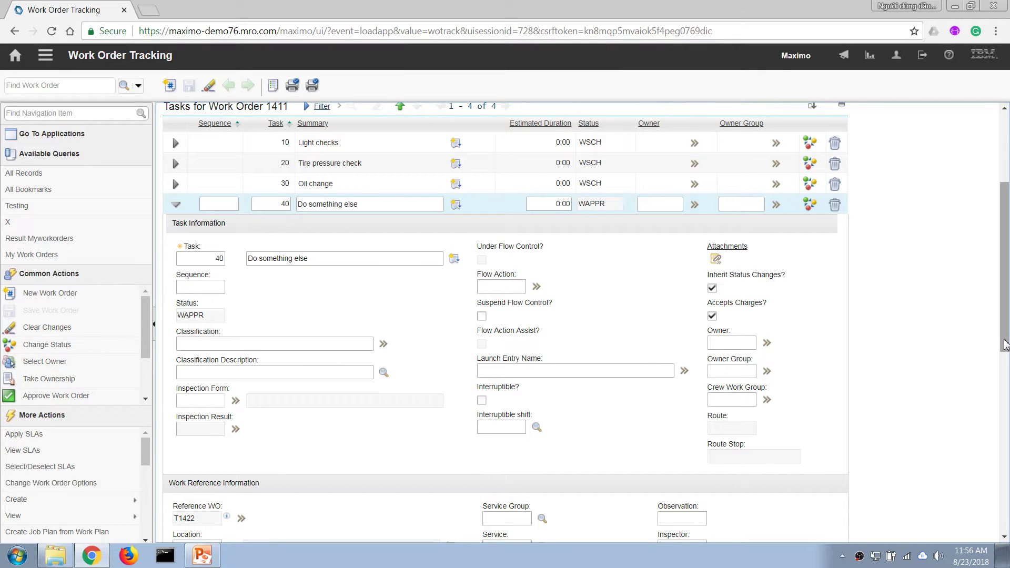
pyautogui.moveTo(1006, 342); pyautogui.dragTo(980, 445)
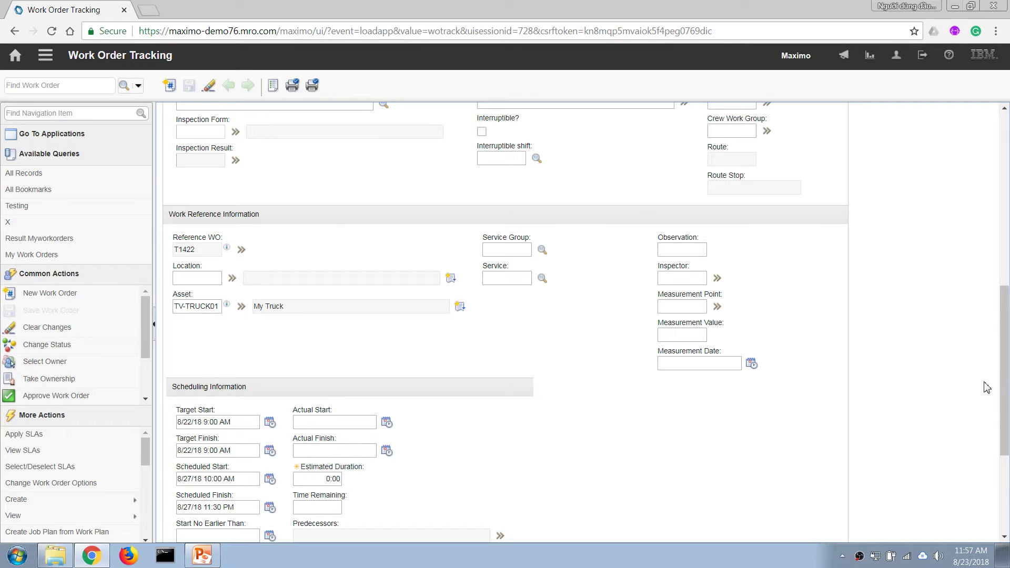
pyautogui.moveTo(1002, 390); pyautogui.dragTo(950, 471)
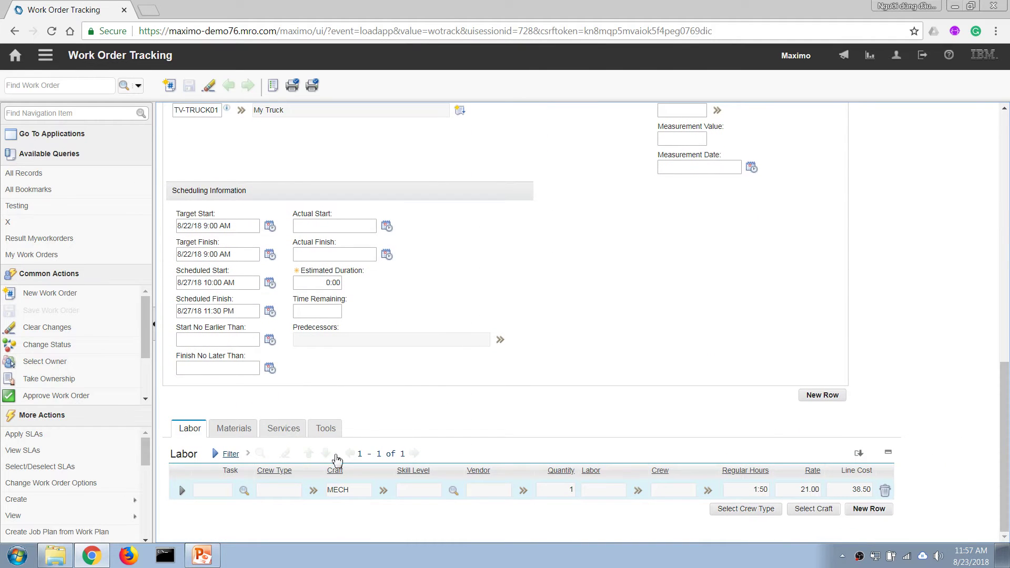
pyautogui.click(227, 428)
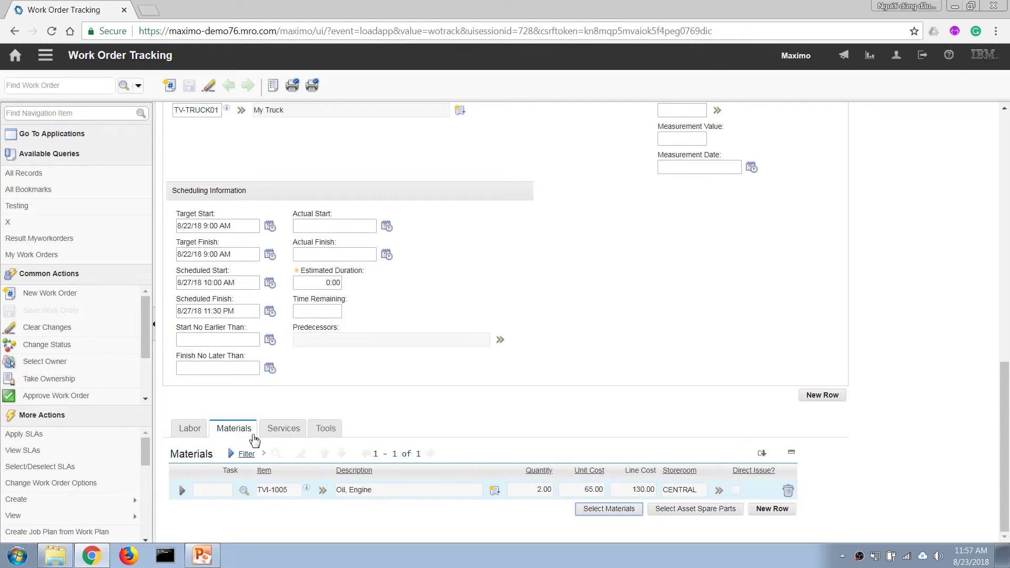
pyautogui.click(189, 427)
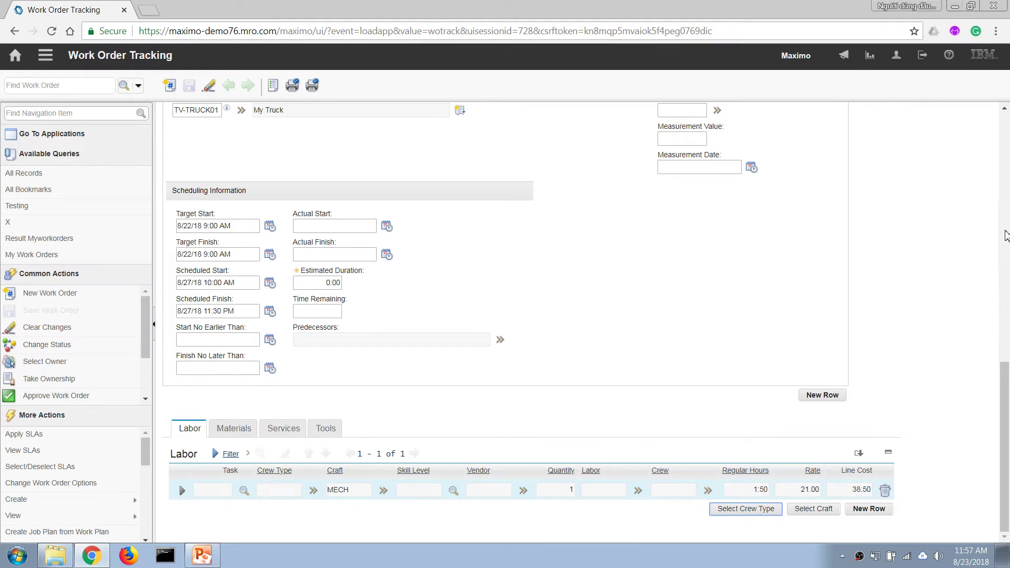
pyautogui.click(1006, 236)
pyautogui.scroll(3, 1006, 194)
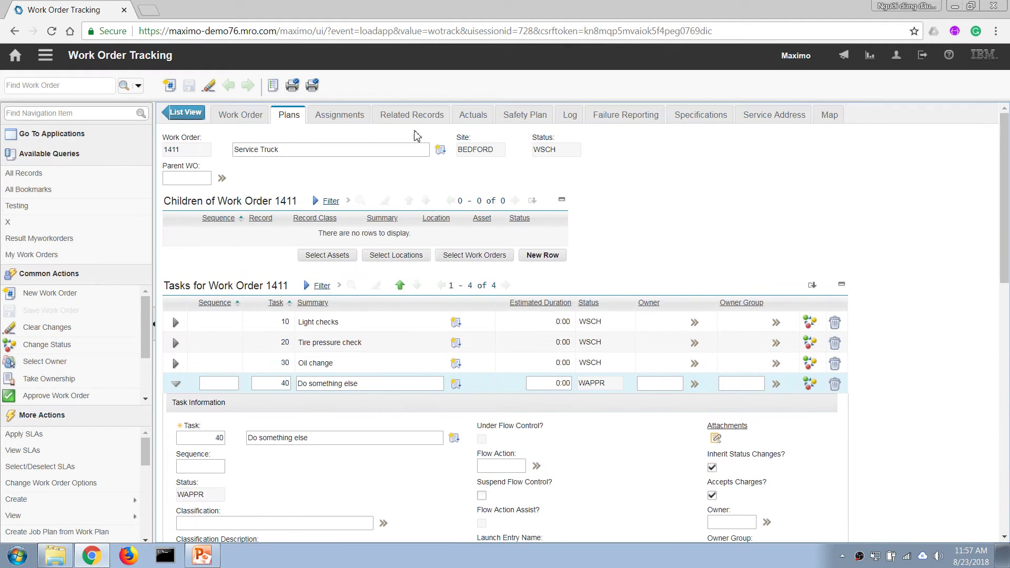
# Change the Service Truck work order's status to Approved
pyautogui.click(238, 114)
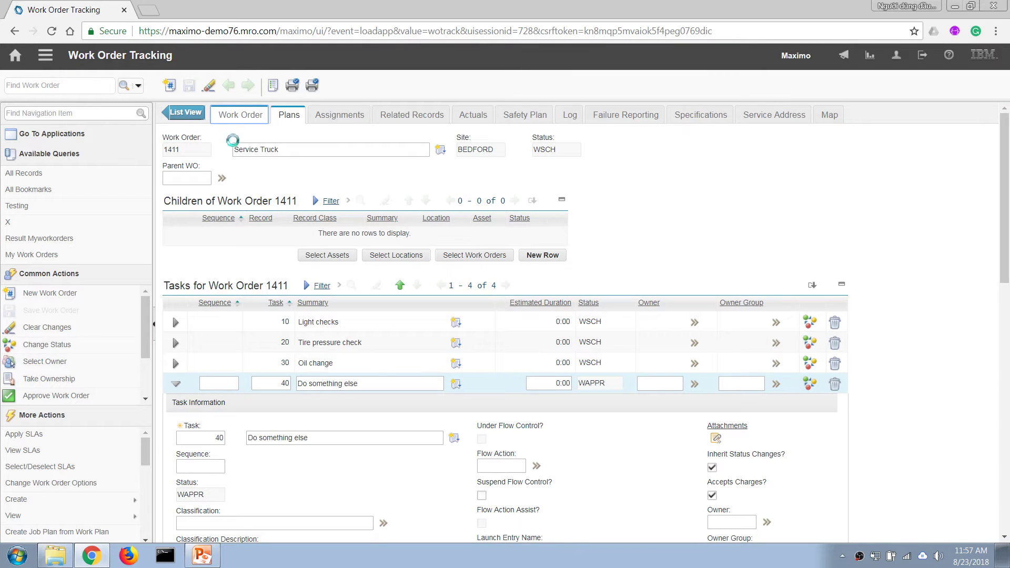
pyautogui.click(53, 343)
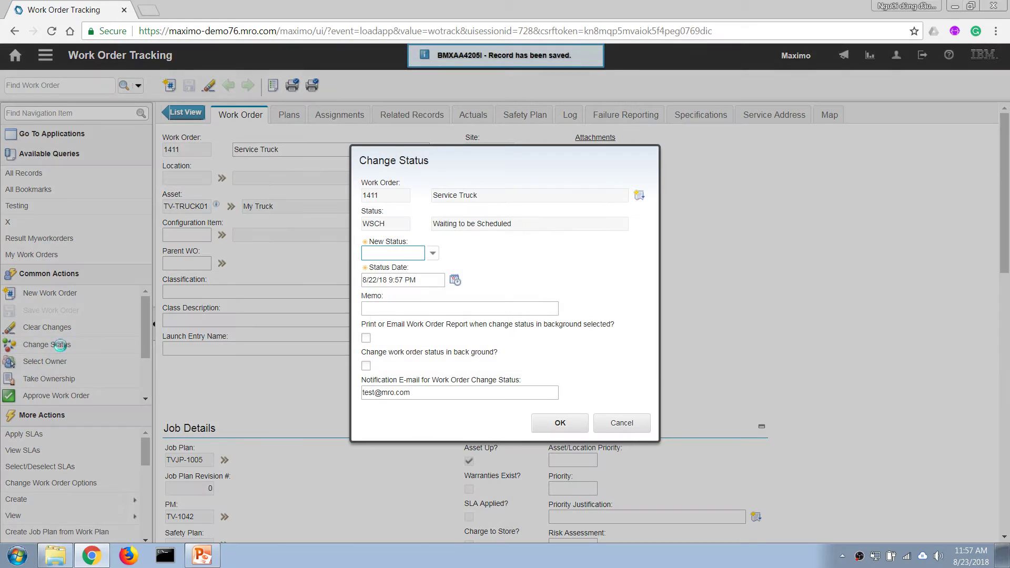
pyautogui.click(432, 252)
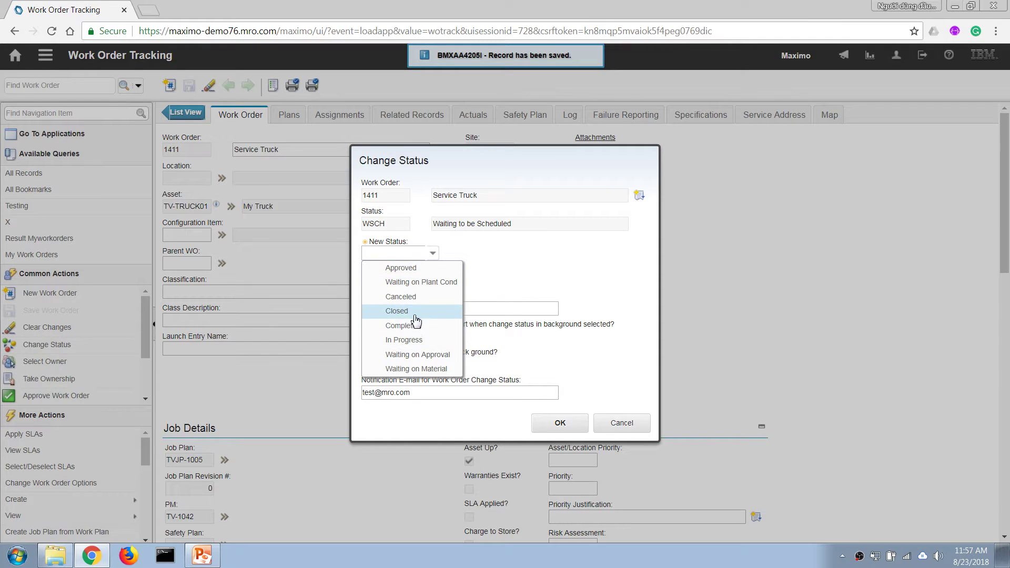
pyautogui.click(401, 268)
pyautogui.click(561, 423)
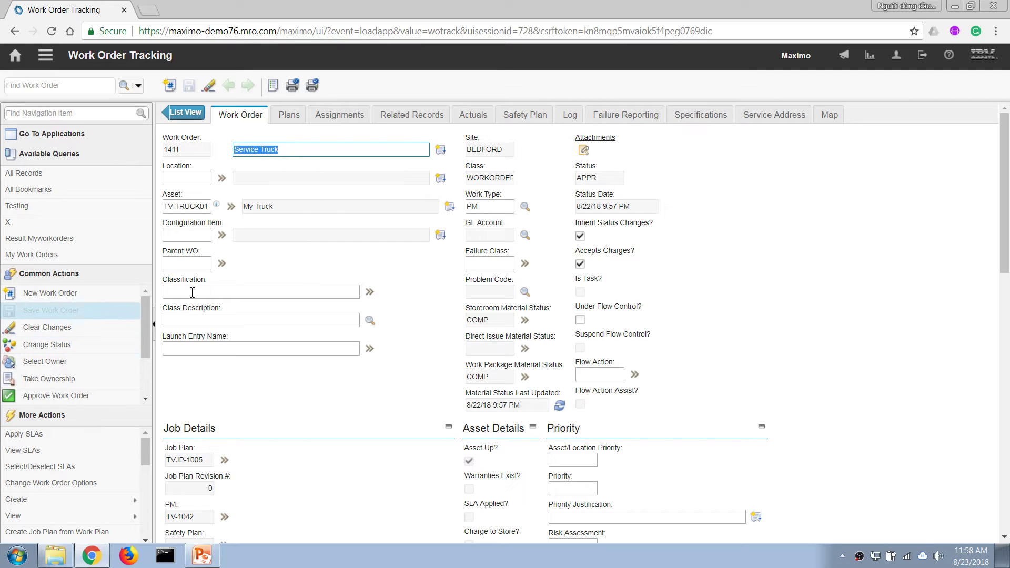
pyautogui.click(581, 177)
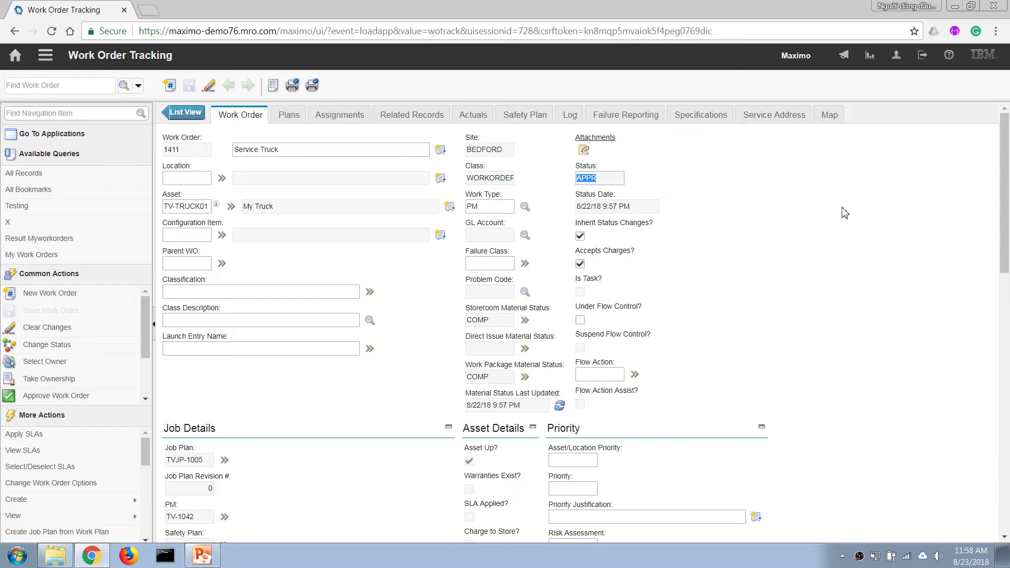
# Change the Service Truck work order's status to In Progress
pyautogui.scroll(-5, 1000, 247)
pyautogui.scroll(5, 1005, 248)
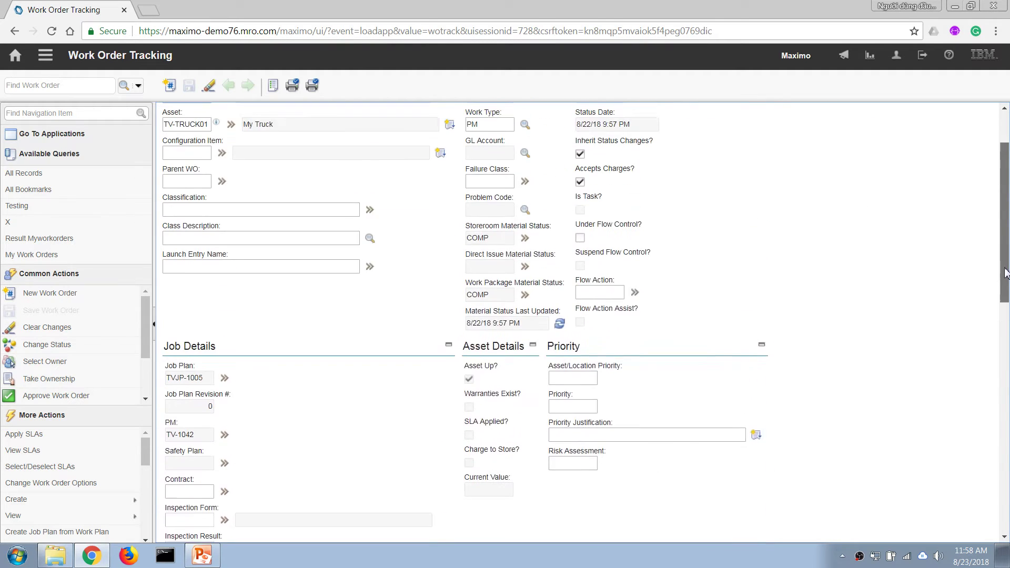
pyautogui.scroll(1, 1002, 242)
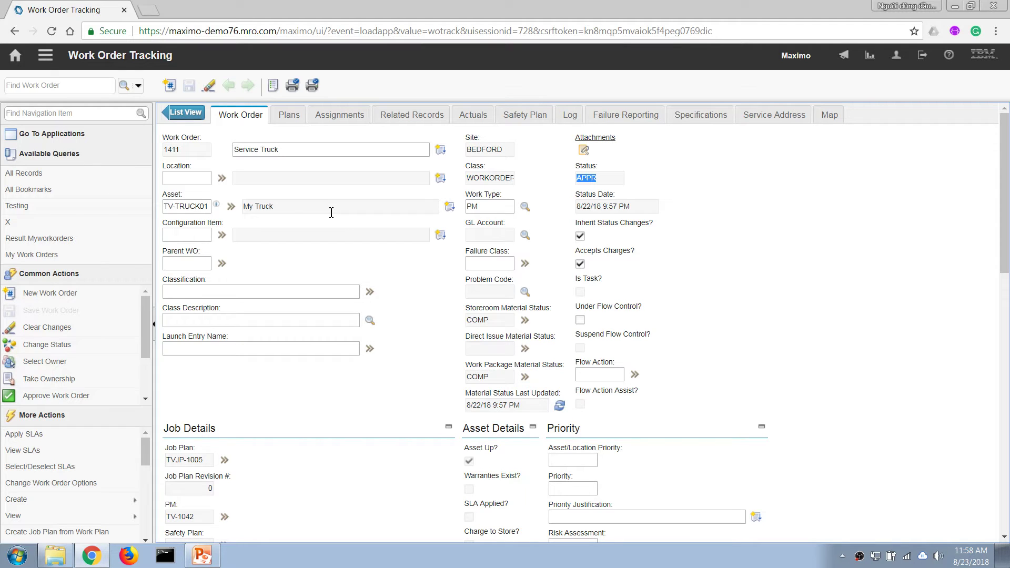
pyautogui.click(79, 345)
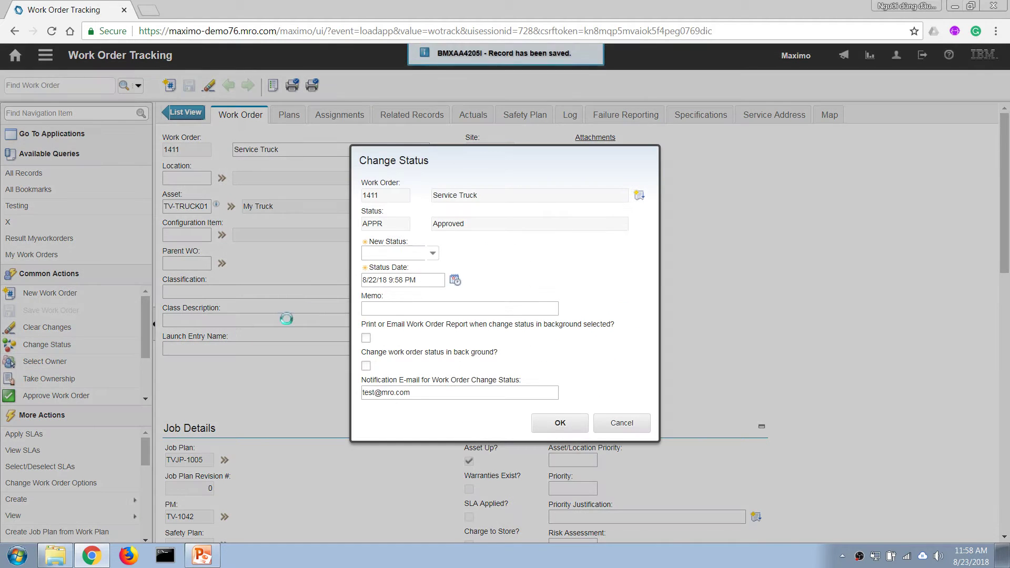
pyautogui.click(432, 252)
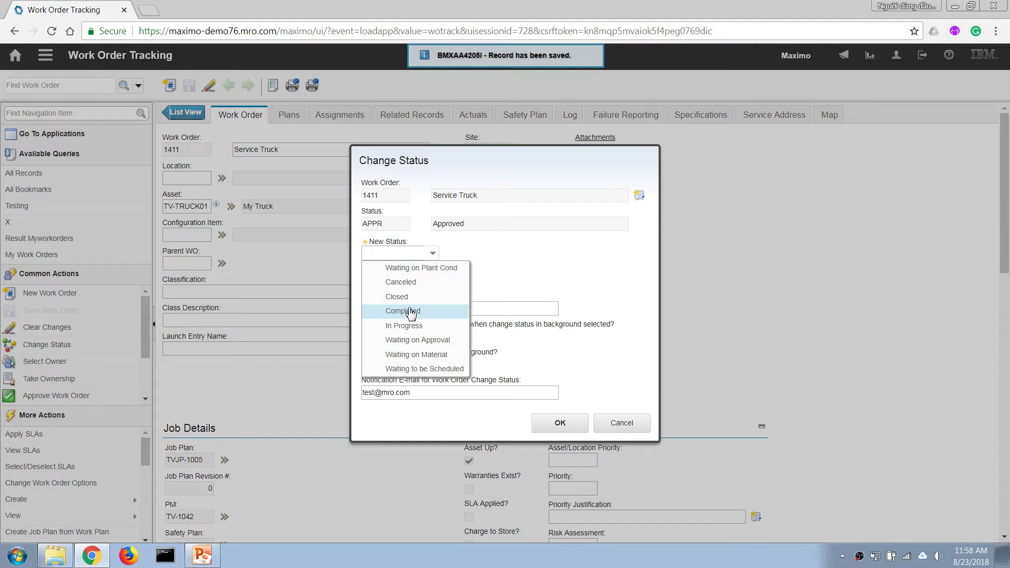
pyautogui.click(411, 327)
pyautogui.click(559, 421)
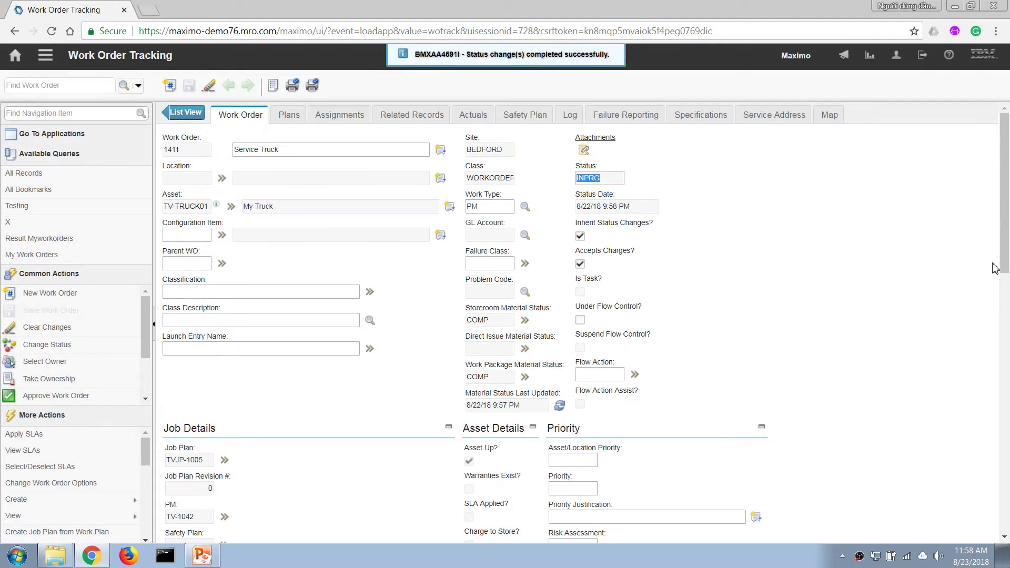
# Check the work order's actual start in its scheduling information, and change its status to Completed
pyautogui.scroll(-4, 992, 351)
pyautogui.scroll(-5, 992, 351)
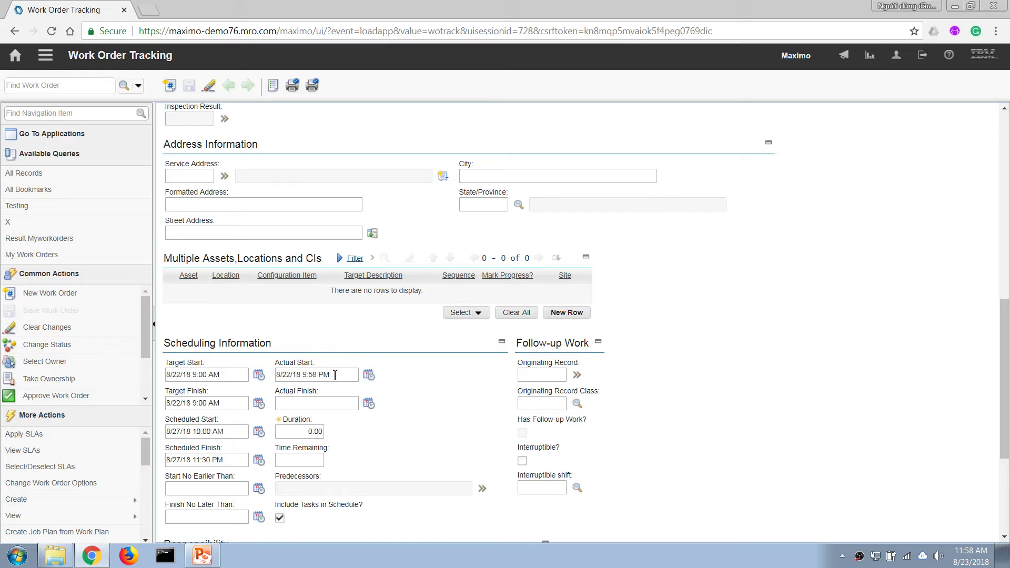
pyautogui.scroll(10, 762, 204)
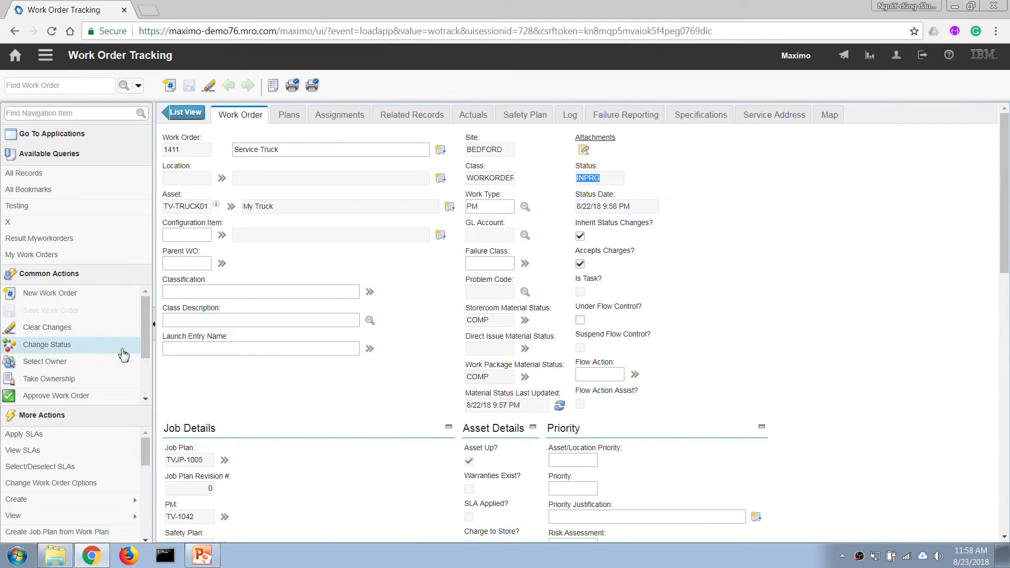
pyautogui.click(74, 344)
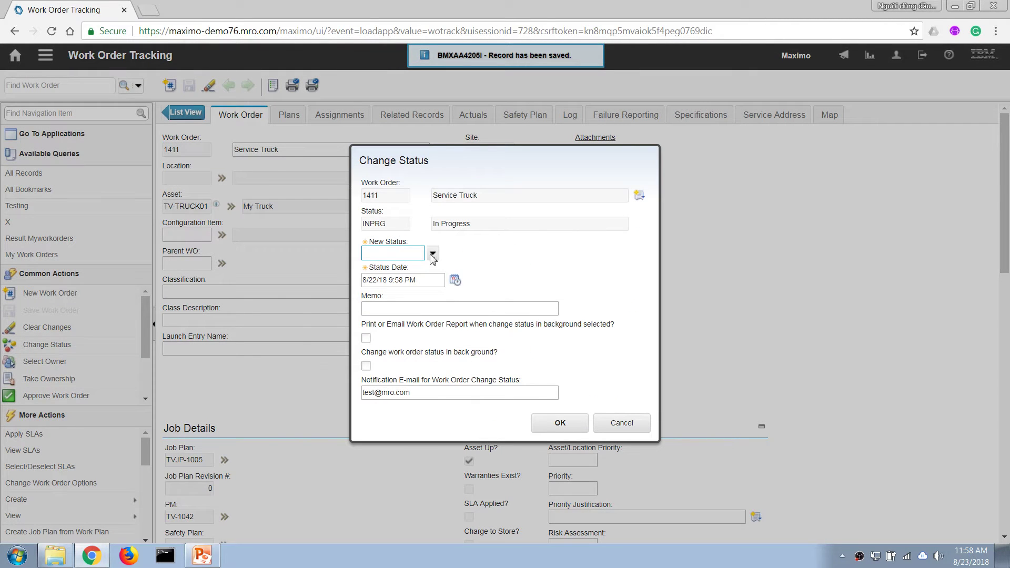
pyautogui.click(432, 254)
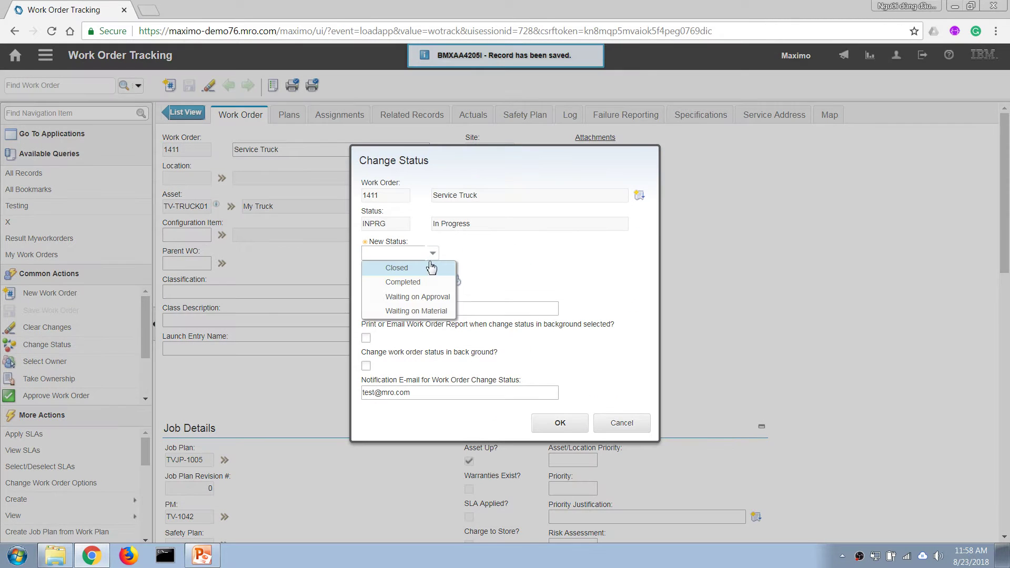
pyautogui.click(415, 282)
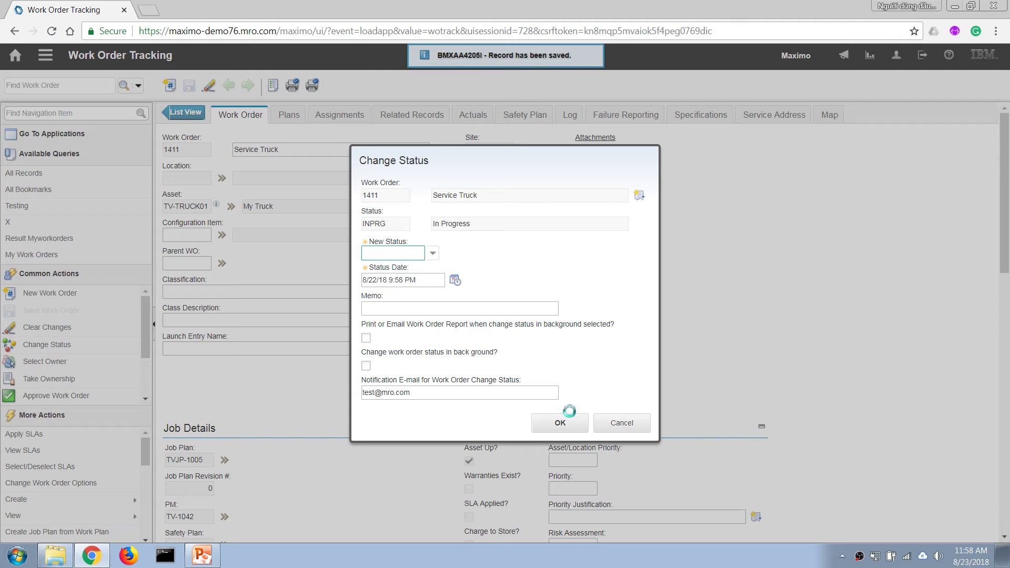
pyautogui.click(564, 421)
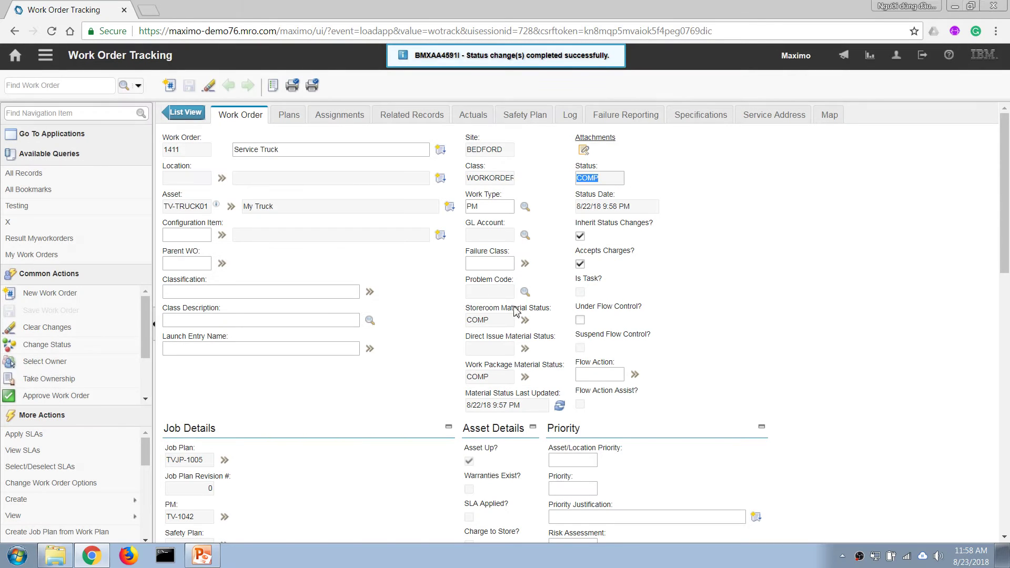
# Report the planned MECH craft labor as actual labor on the completed work order
pyautogui.moveTo(1004, 268); pyautogui.dragTo(980, 400)
pyautogui.scroll(-5, 980, 400)
pyautogui.scroll(13, 979, 400)
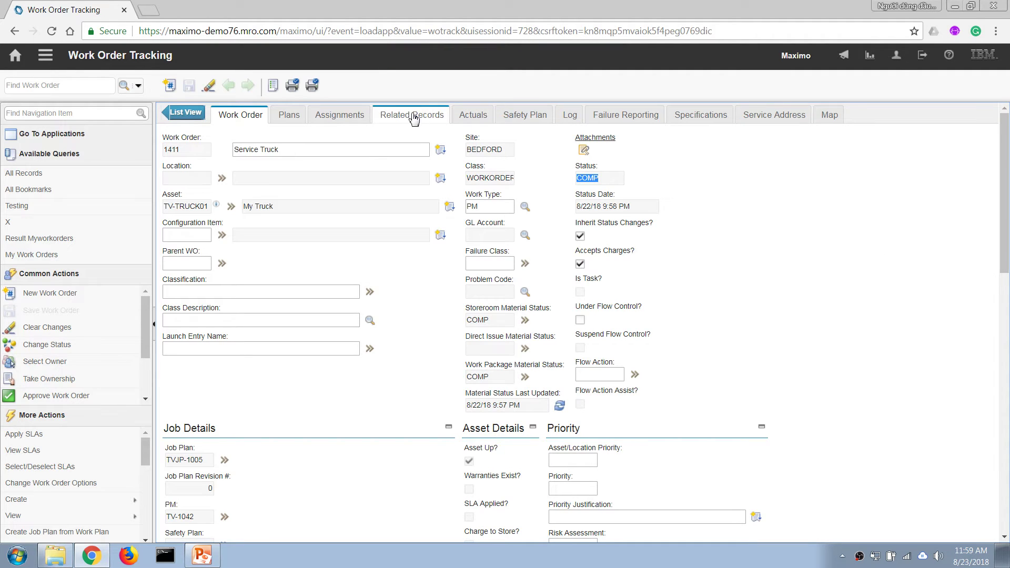
pyautogui.click(475, 115)
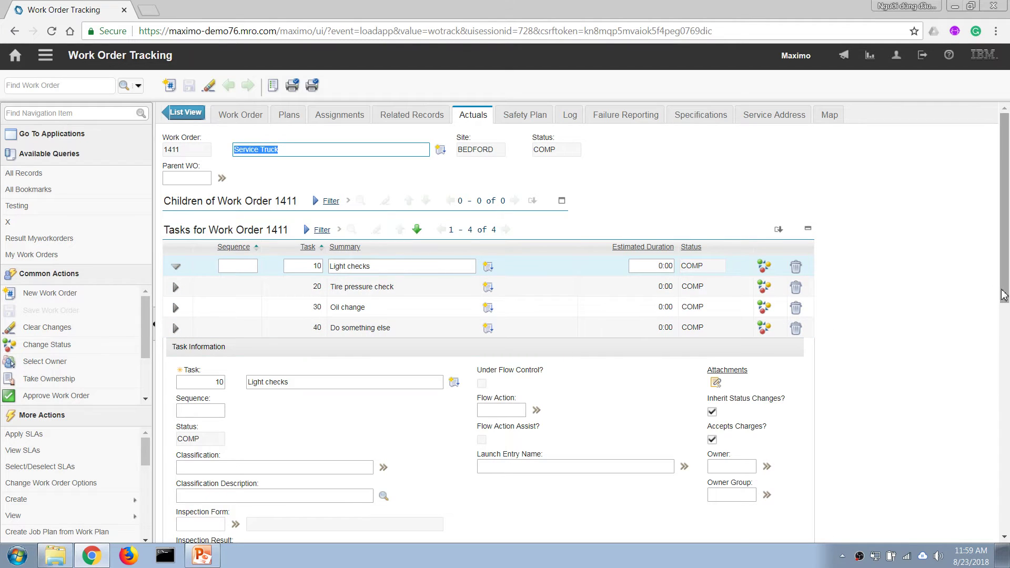
pyautogui.moveTo(1003, 295); pyautogui.dragTo(996, 526)
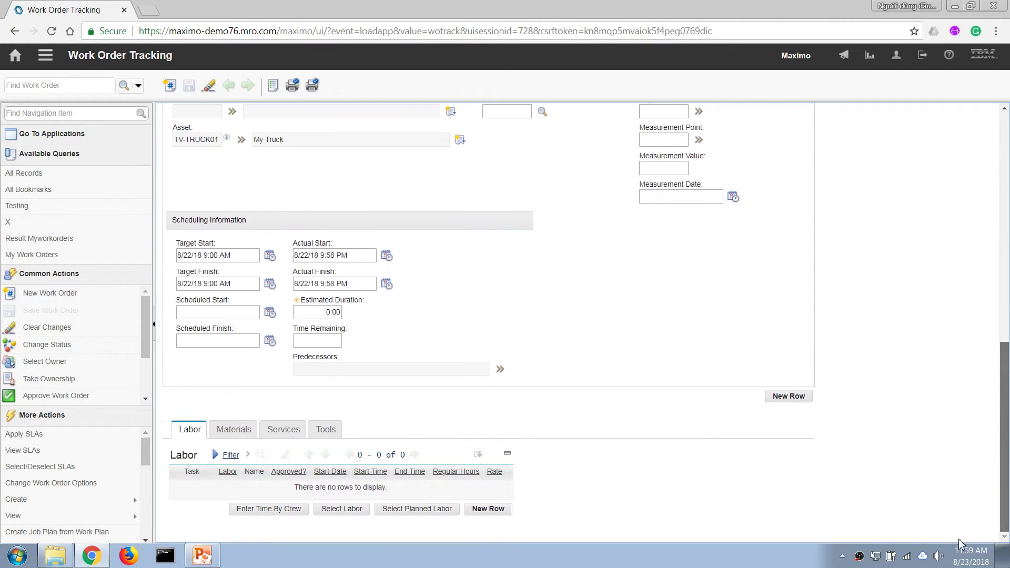
pyautogui.click(413, 509)
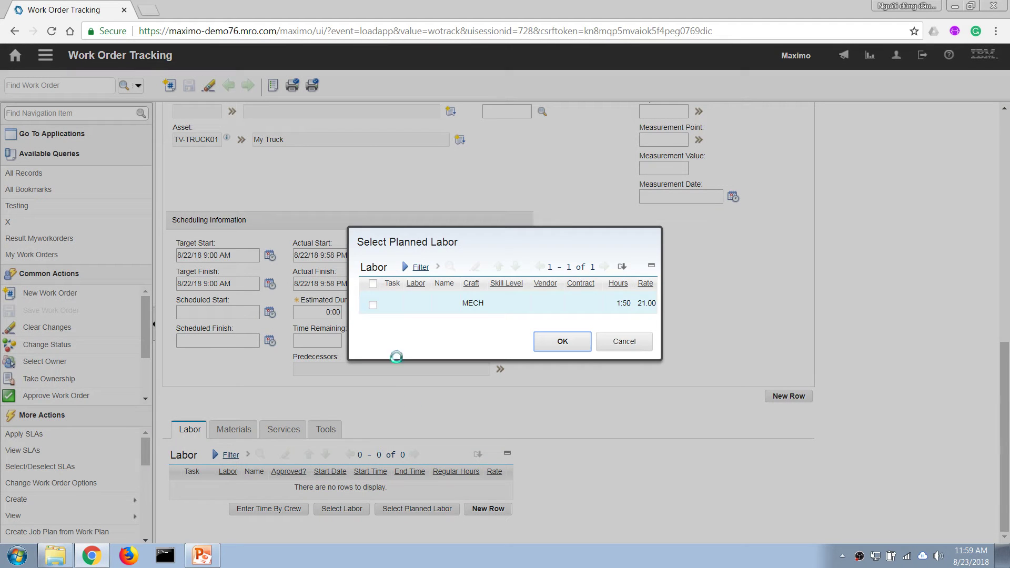
pyautogui.click(372, 304)
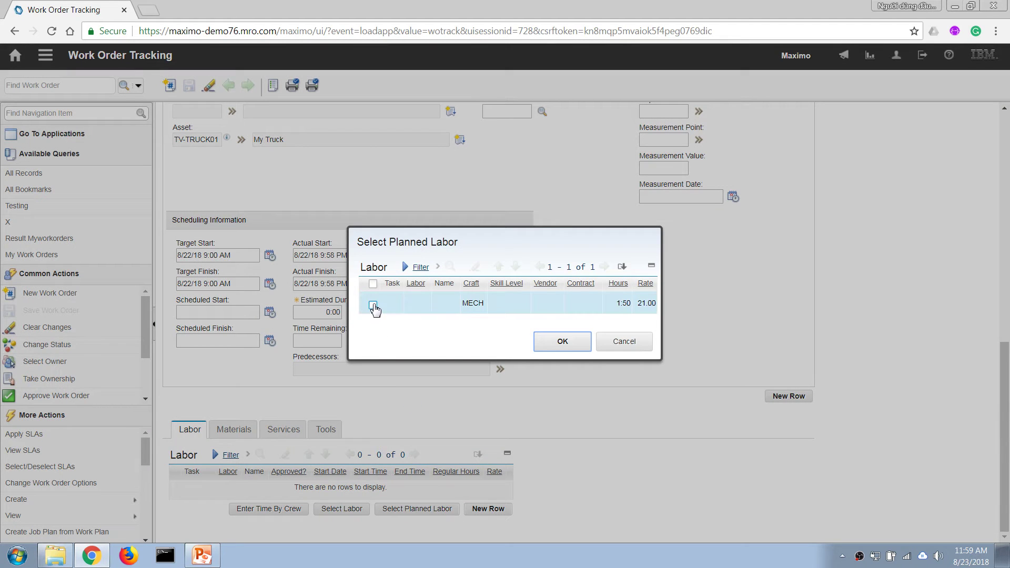
pyautogui.click(579, 349)
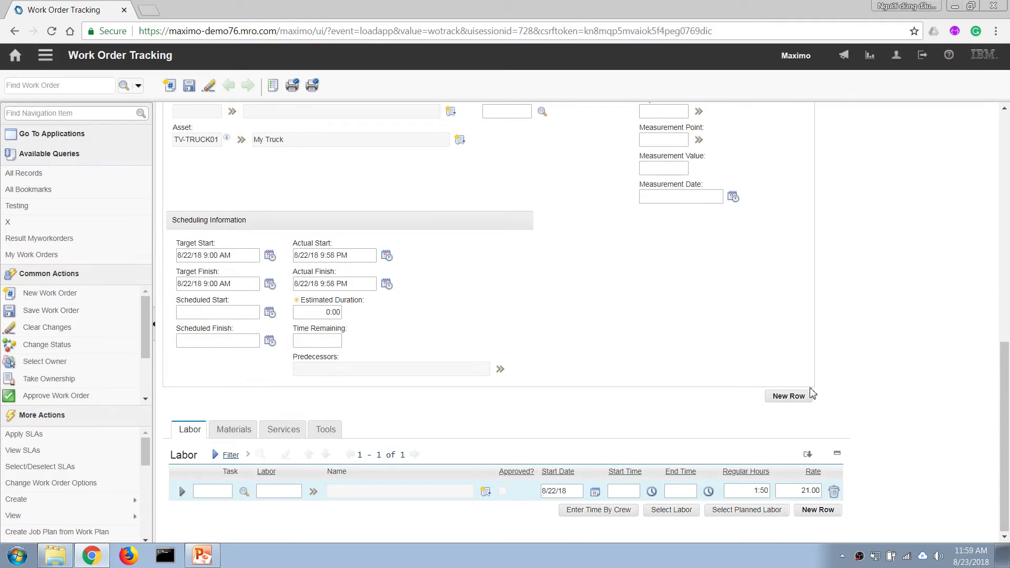
# Set the actual labor line's regular hours to 2 and expand the line's details
pyautogui.click(751, 490)
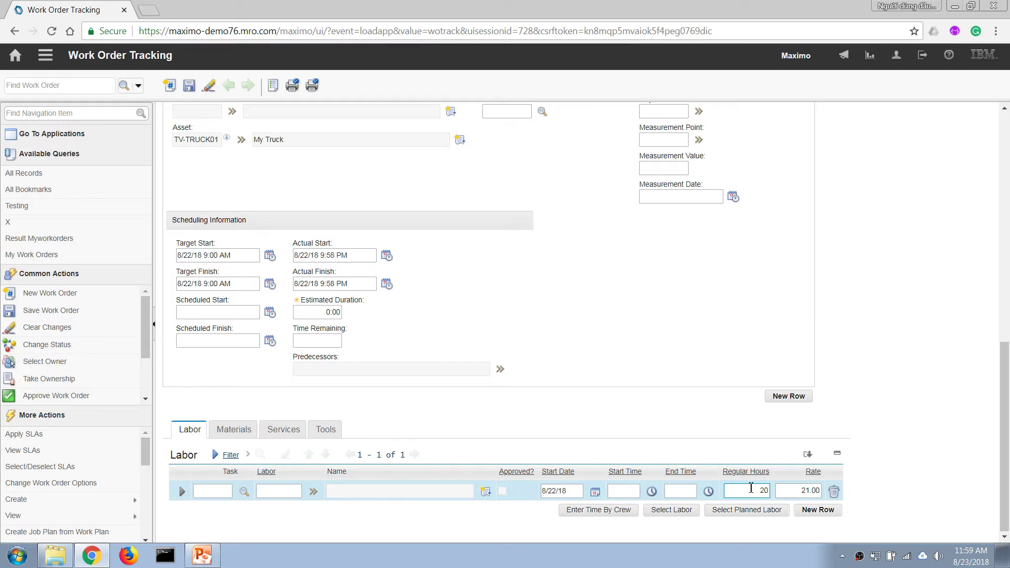
pyautogui.press('Tab')
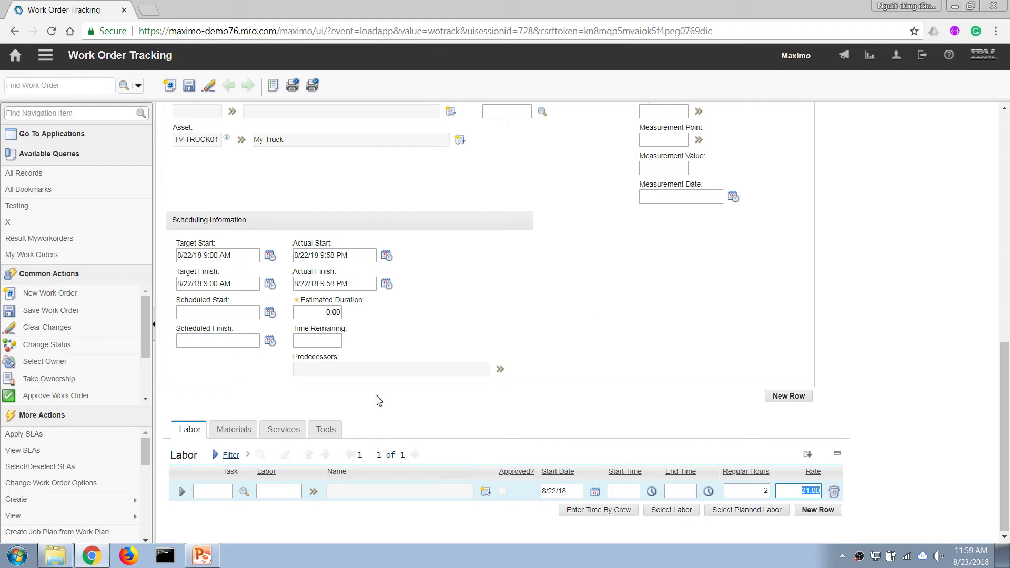
pyautogui.click(182, 492)
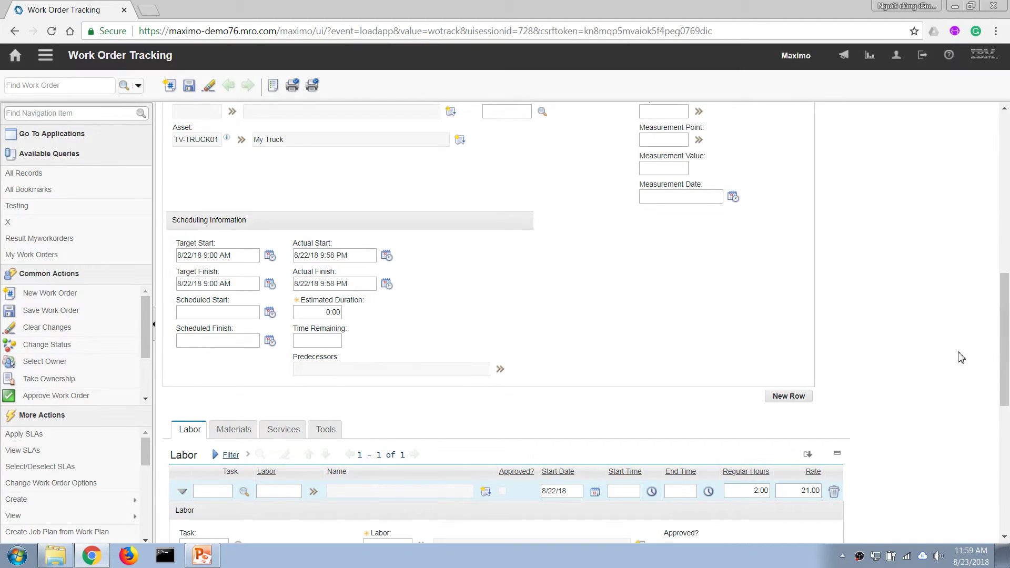
pyautogui.moveTo(1006, 339); pyautogui.dragTo(988, 405)
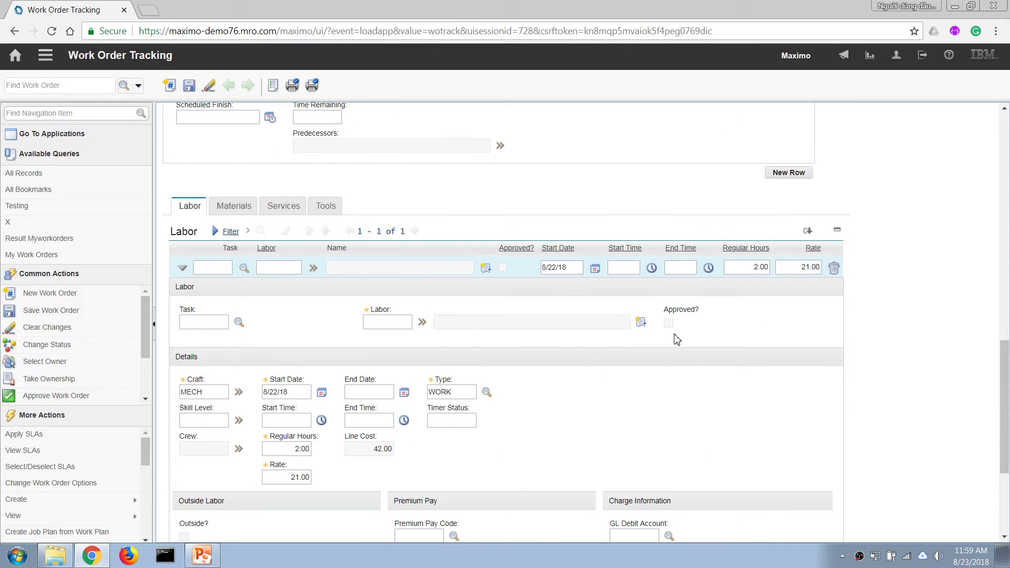
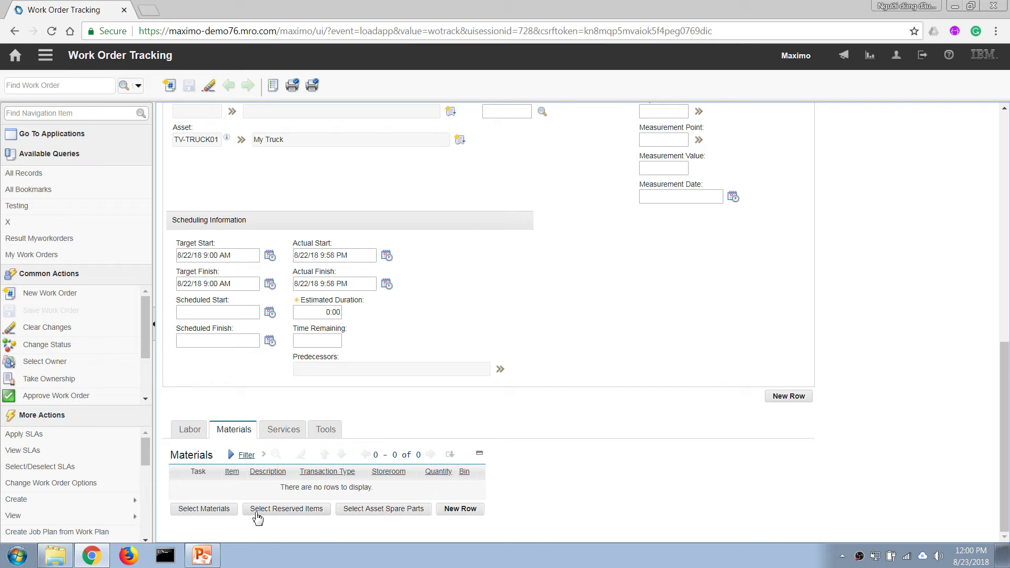
# Add the reserved engine oil item TVI-1005 to the work order's actual materials and save the record
pyautogui.click(295, 509)
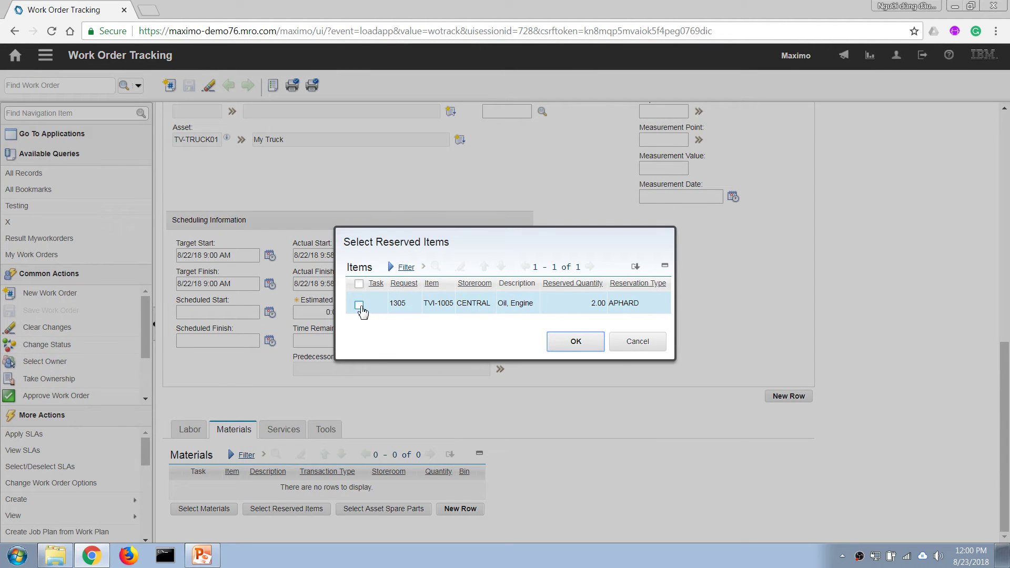
pyautogui.click(360, 305)
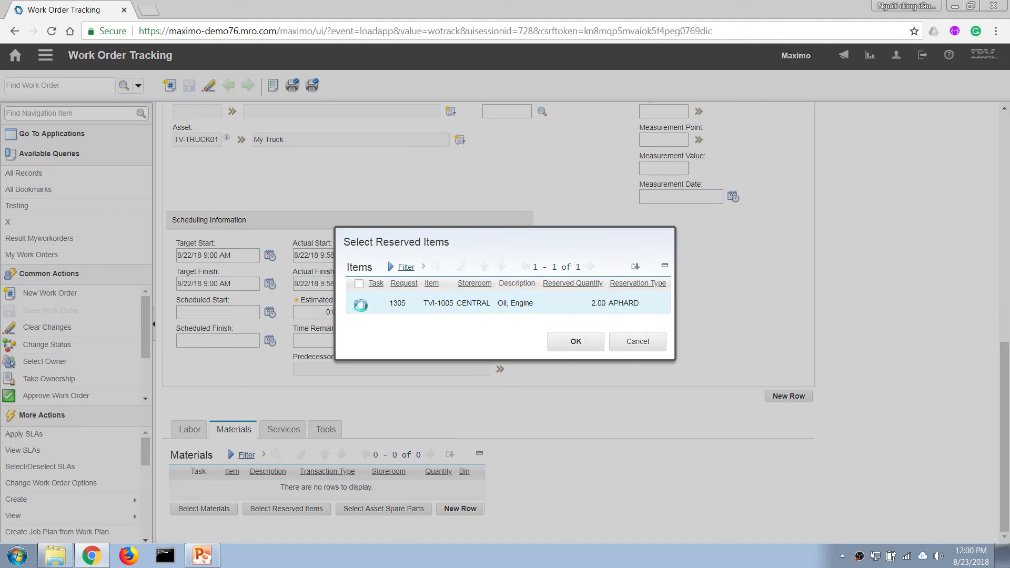
pyautogui.click(574, 342)
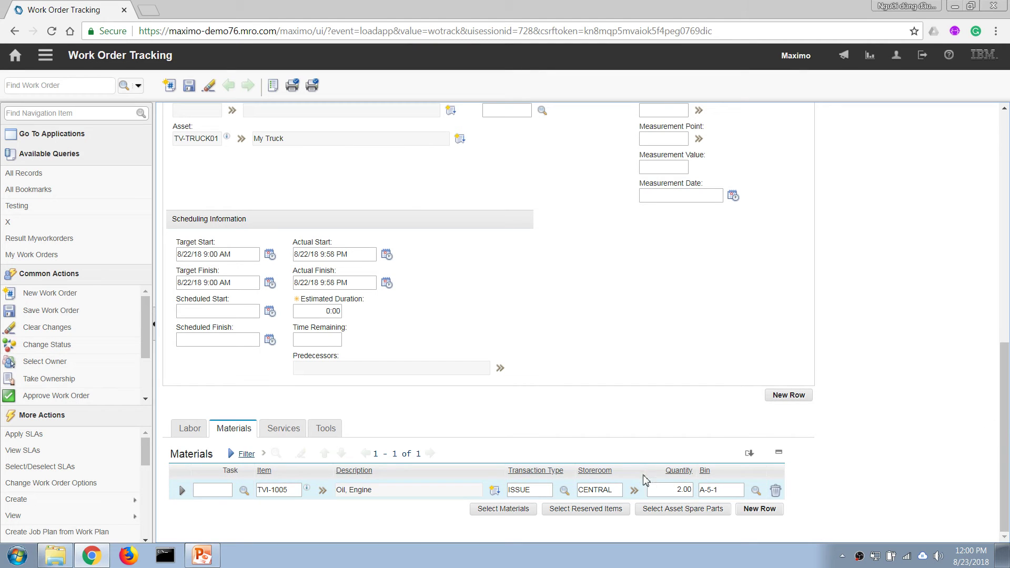
pyautogui.click(188, 86)
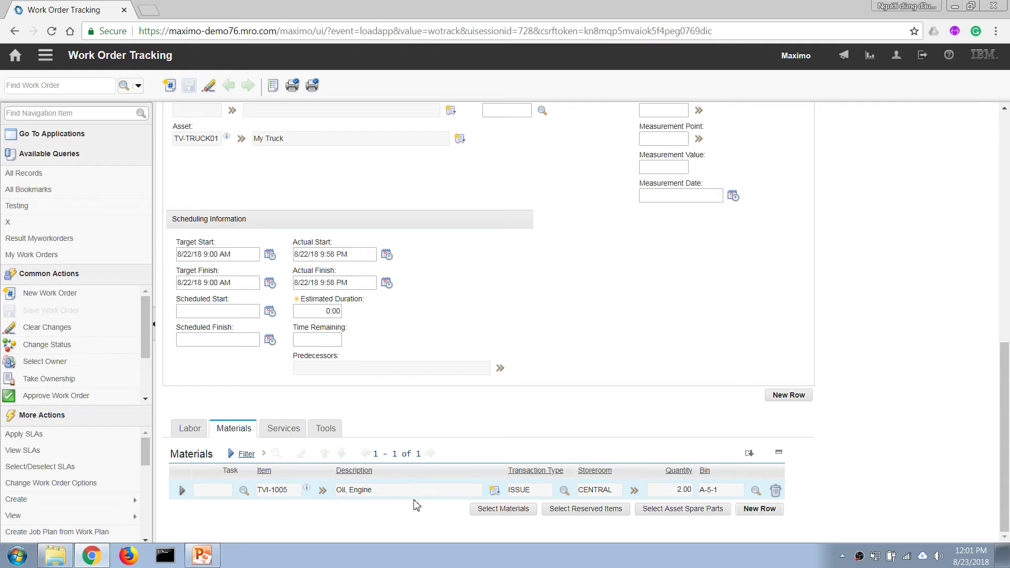
# Review the work order's estimated and actual costs in the cost view, and close it
pyautogui.moveTo(1002, 390); pyautogui.dragTo(1002, 159)
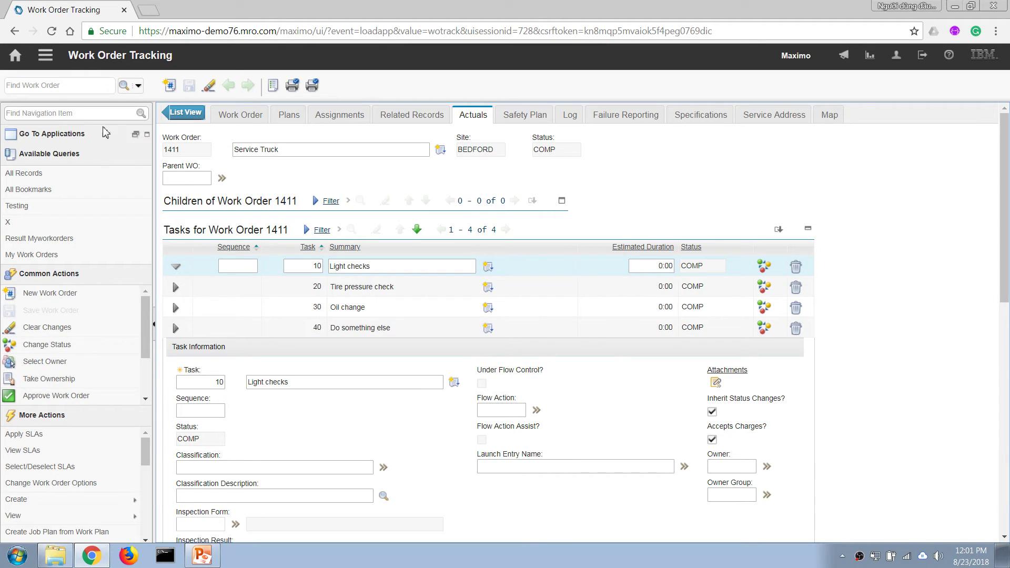
pyautogui.scroll(-3, 148, 457)
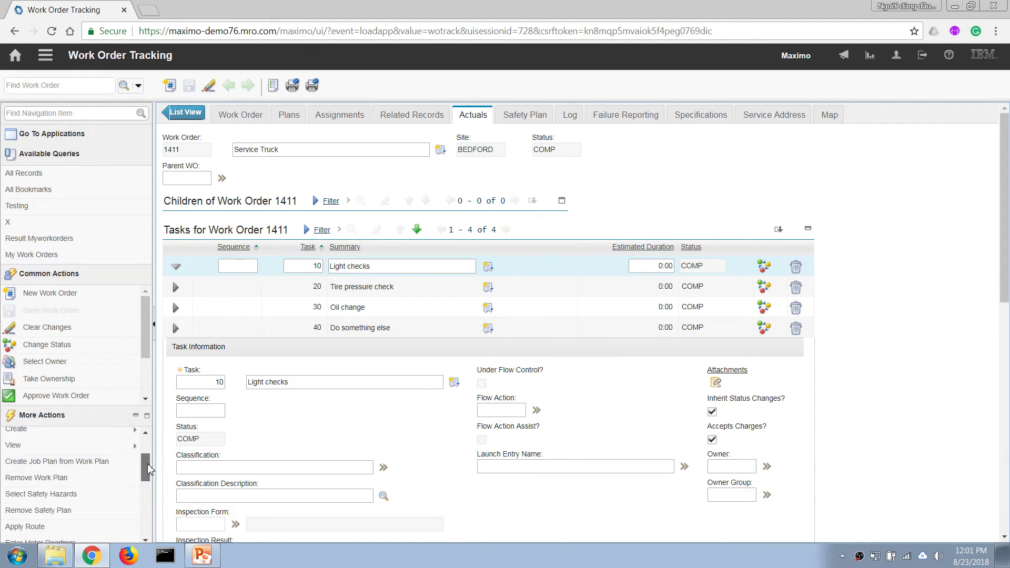
pyautogui.moveTo(122, 447)
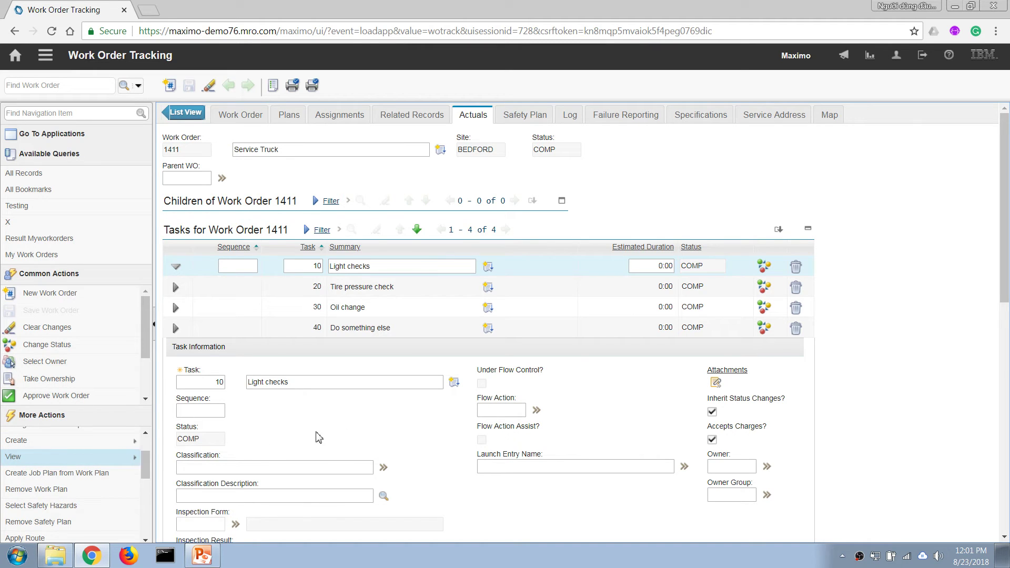
pyautogui.scroll(-1, 147, 465)
pyautogui.scroll(1, 148, 473)
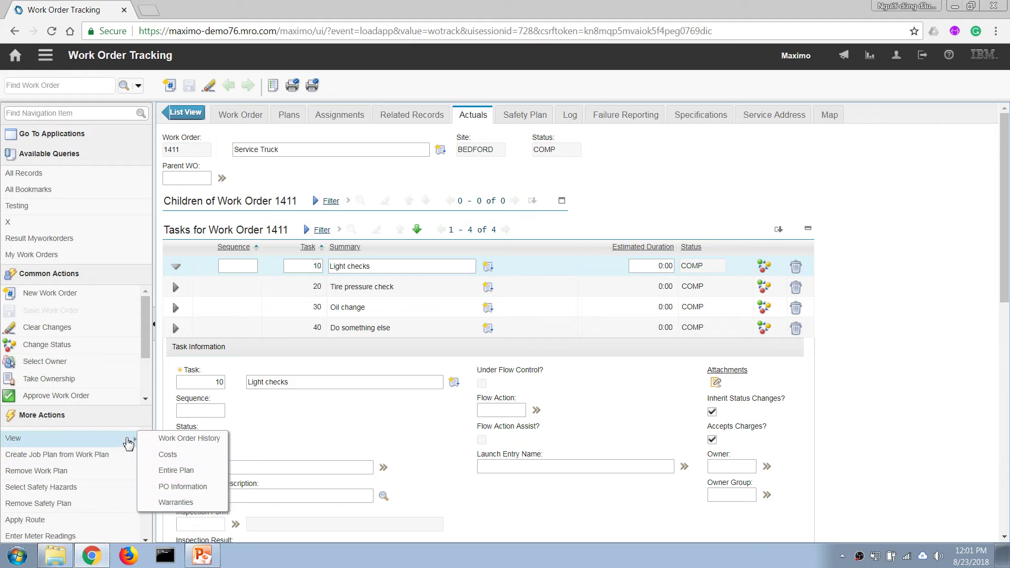
pyautogui.click(175, 454)
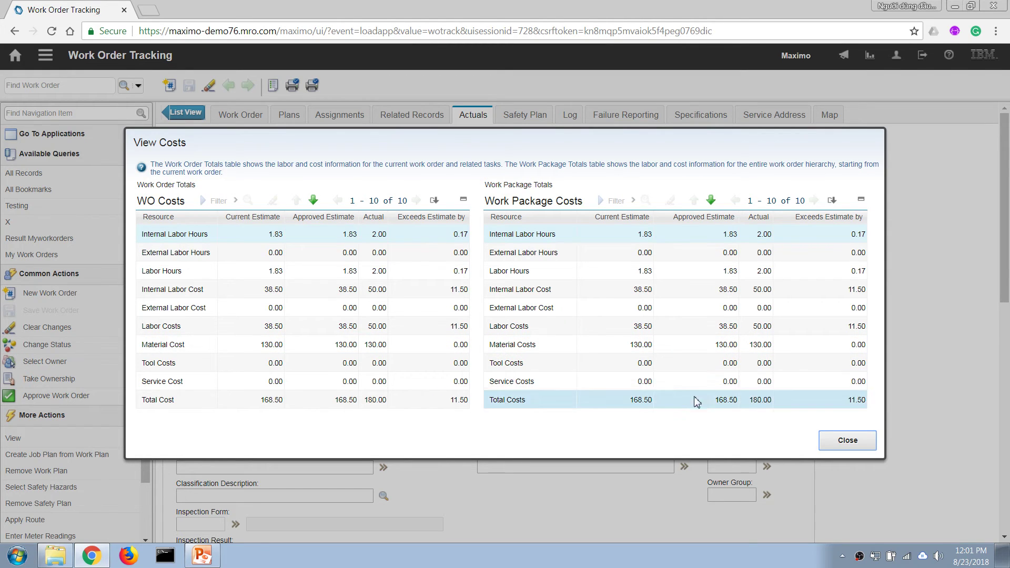
pyautogui.click(843, 443)
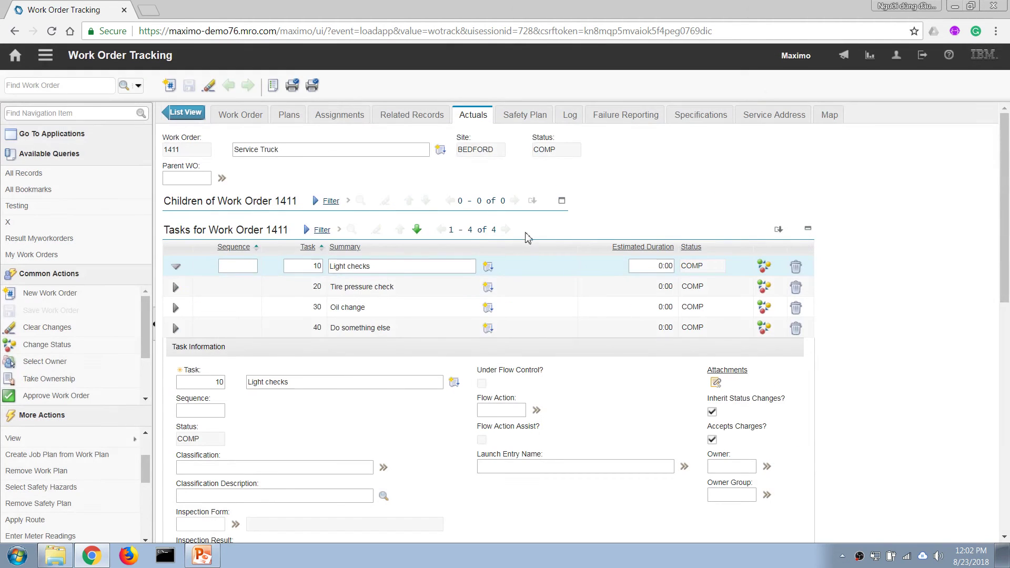
# Go to the work order's main details and look at the options for adding new attachments
pyautogui.moveTo(1005, 284); pyautogui.dragTo(1000, 258)
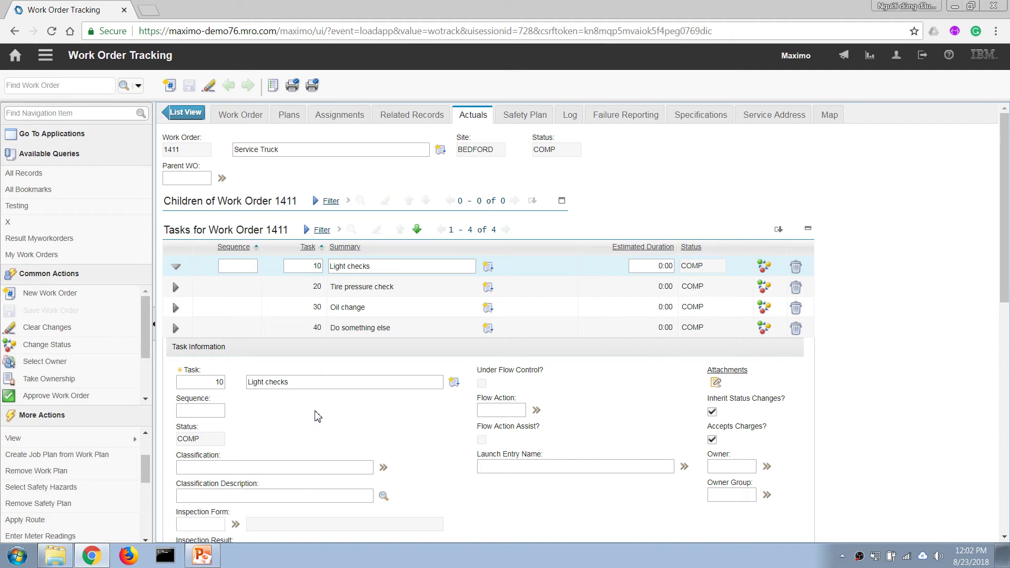
pyautogui.click(235, 114)
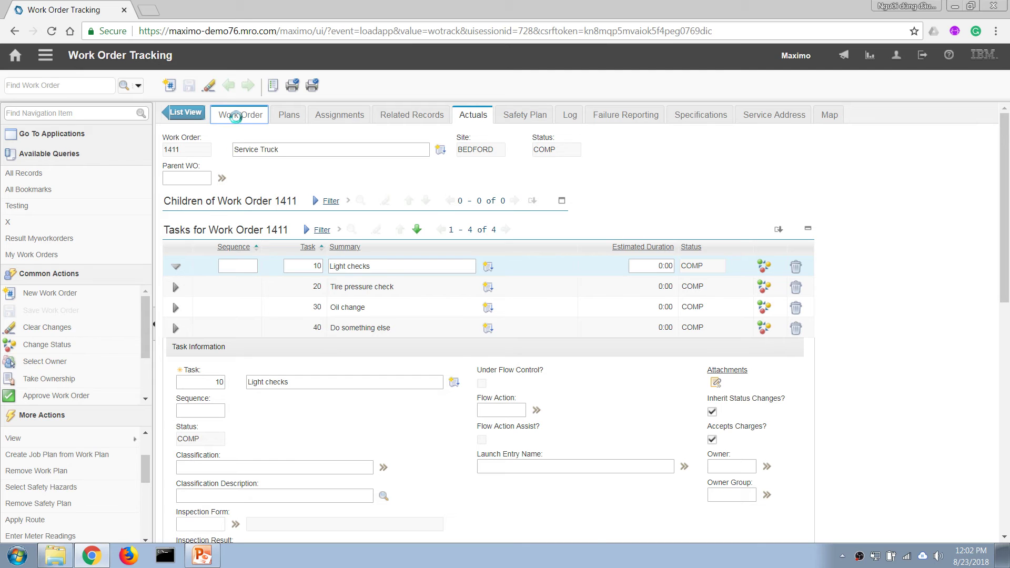
pyautogui.click(584, 153)
pyautogui.moveTo(631, 171)
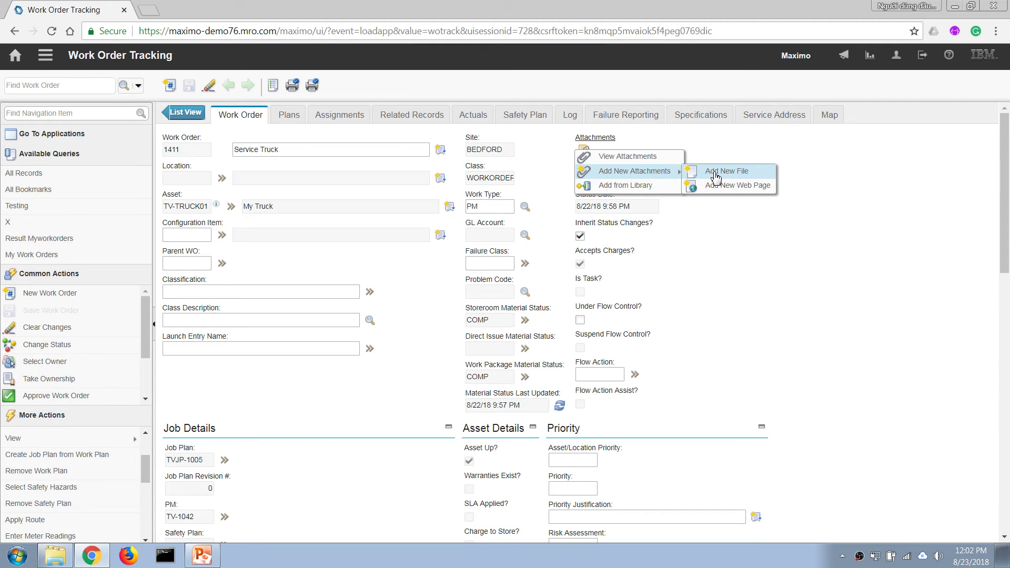
pyautogui.click(706, 240)
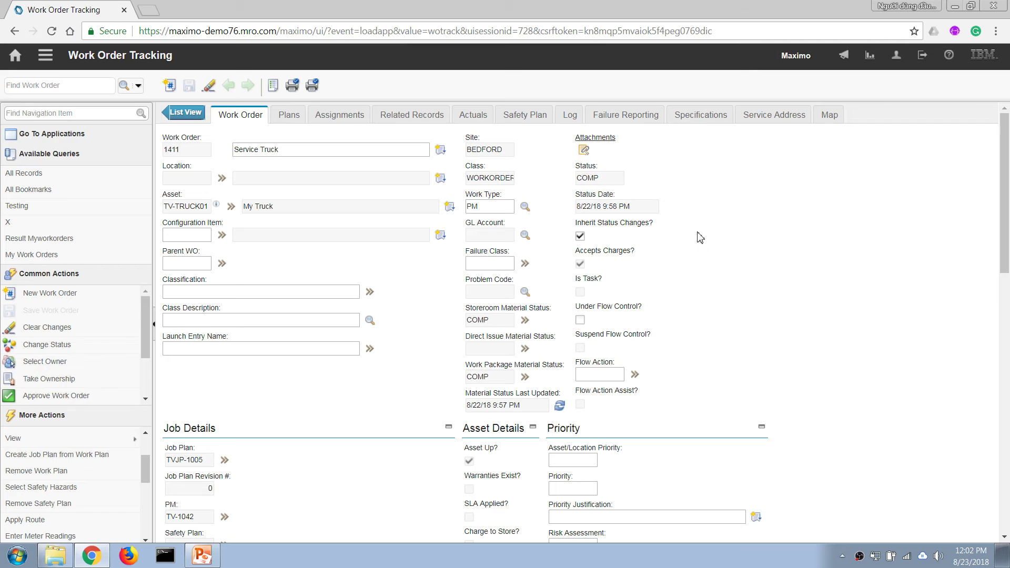
# Change the Service Truck work order's status to Closed
pyautogui.click(55, 346)
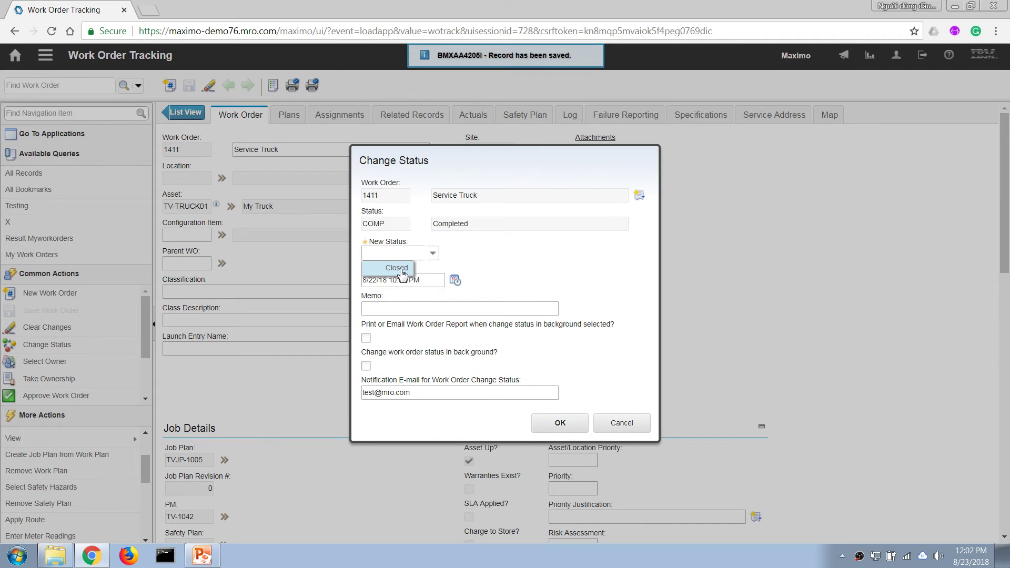
pyautogui.write('Closed')
pyautogui.click(555, 423)
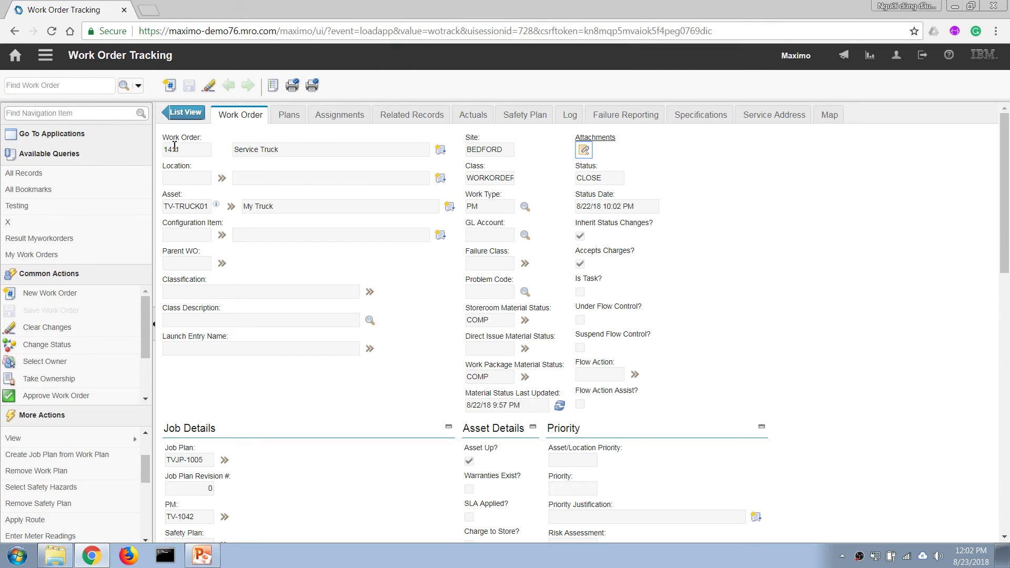
# Return to the work order list, refresh it, and rerun the filter on the closed work order's number
pyautogui.click(183, 114)
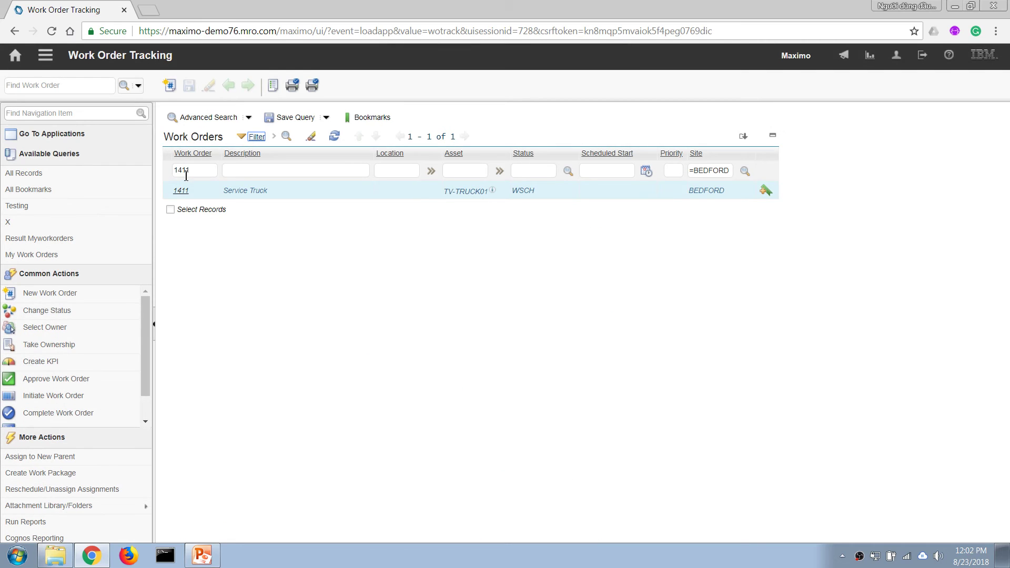
pyautogui.click(335, 137)
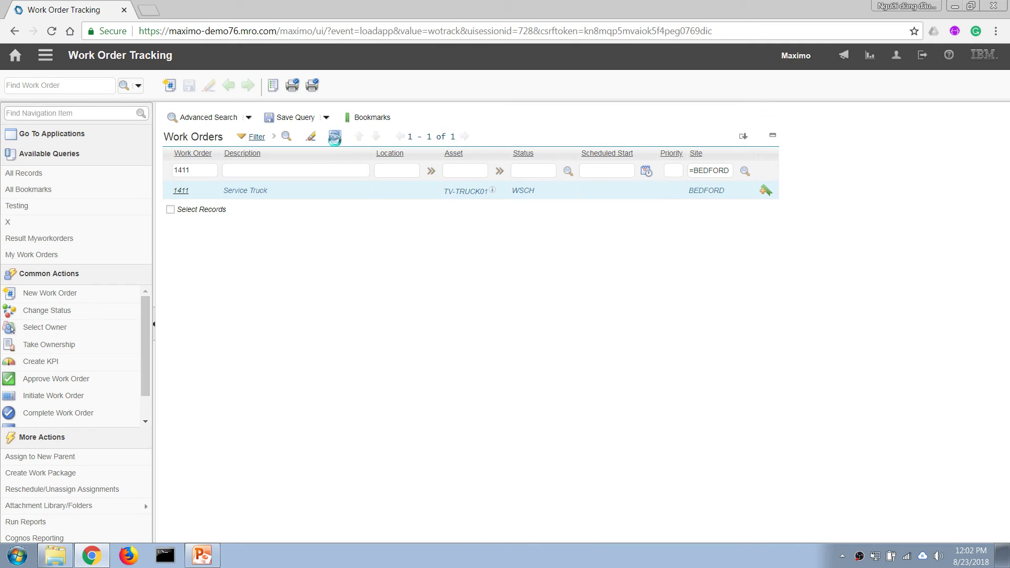
pyautogui.doubleClick(212, 172)
pyautogui.click(212, 172)
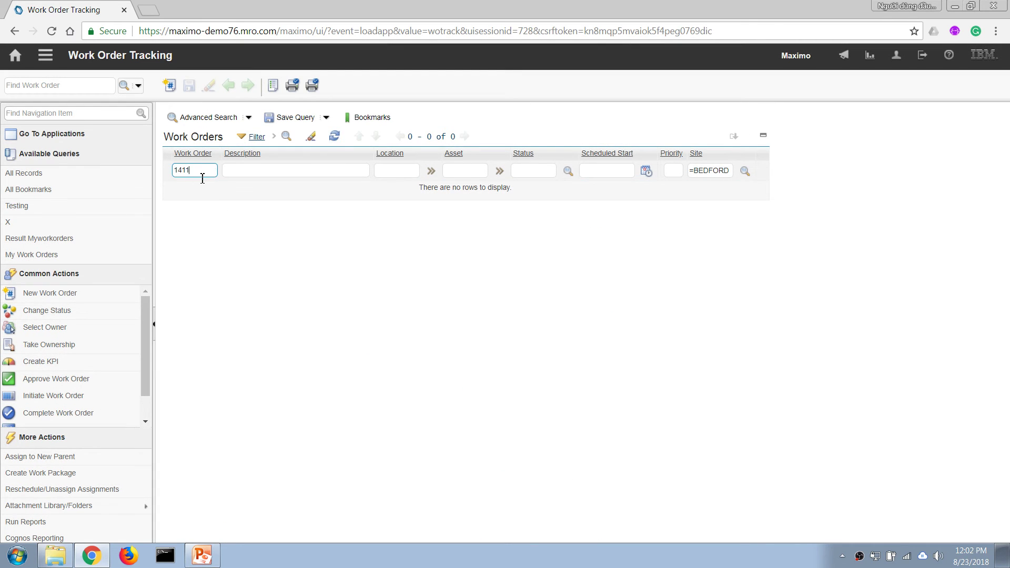
pyautogui.press('Return')
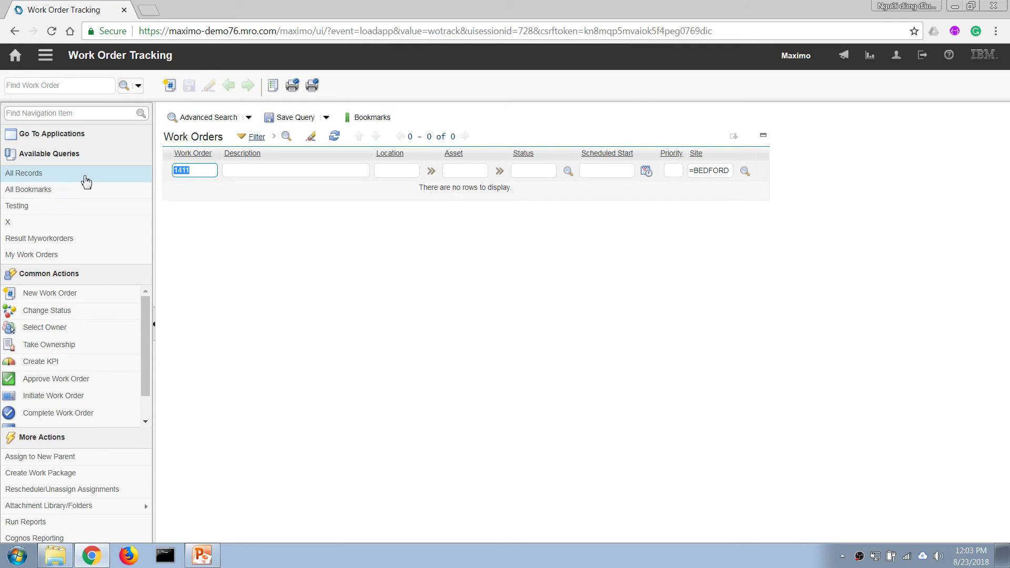
# Filter all work order records by the Service Truck work order's number and check its status and asset details
pyautogui.click(21, 175)
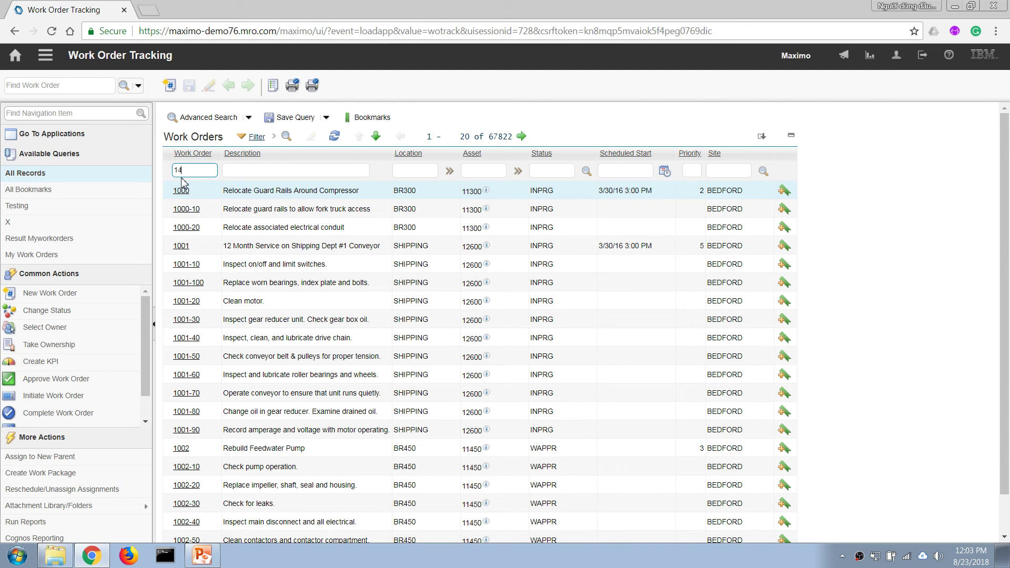
pyautogui.press('Return')
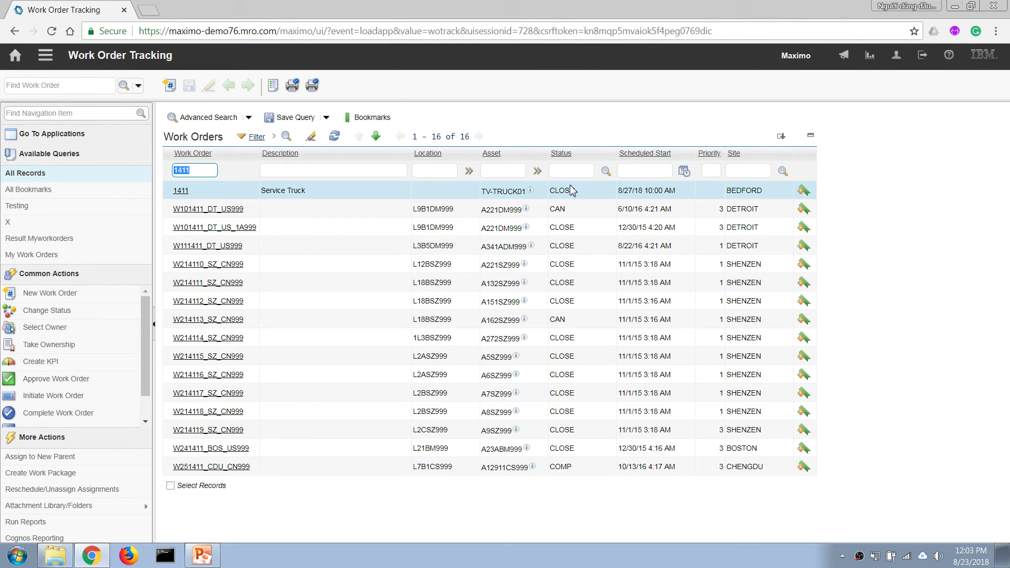
pyautogui.moveTo(530, 190)
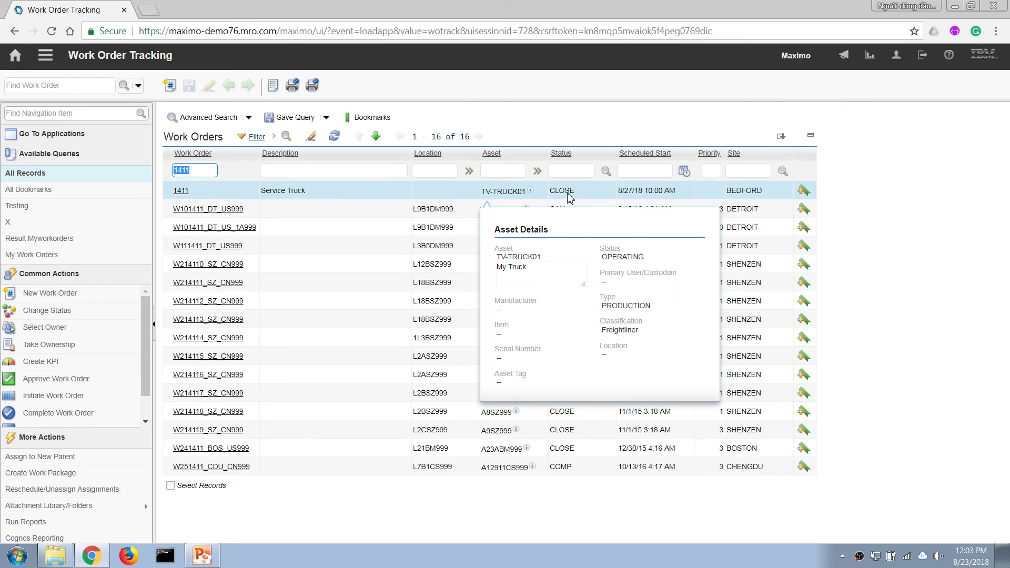
# Clear the list filter and open the closed Service Truck work order by searching for its number
pyautogui.press('BackSpace')
pyautogui.click(44, 87)
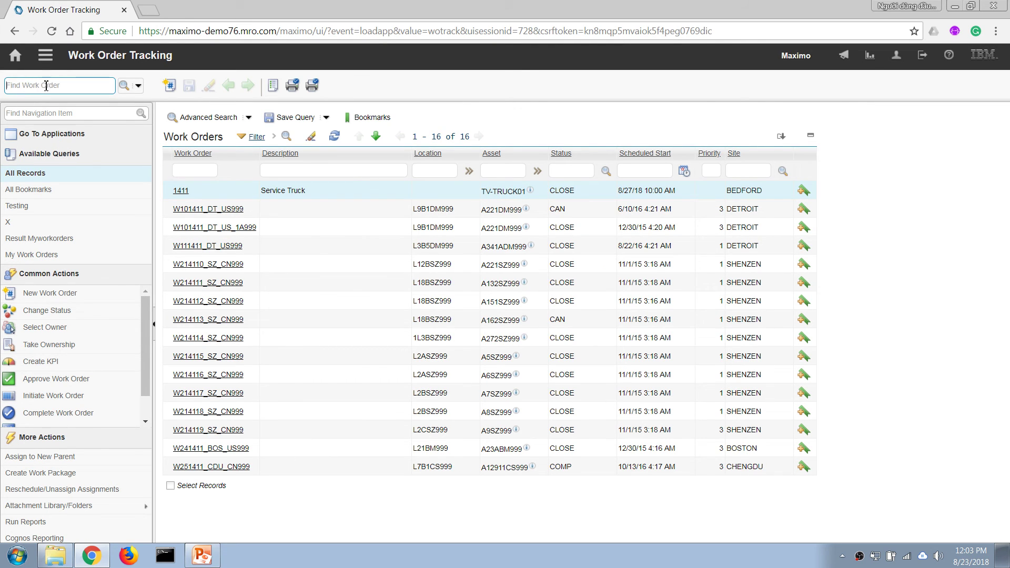
pyautogui.write('TVJP-1005')
pyautogui.hotkey('shift', 'Left')
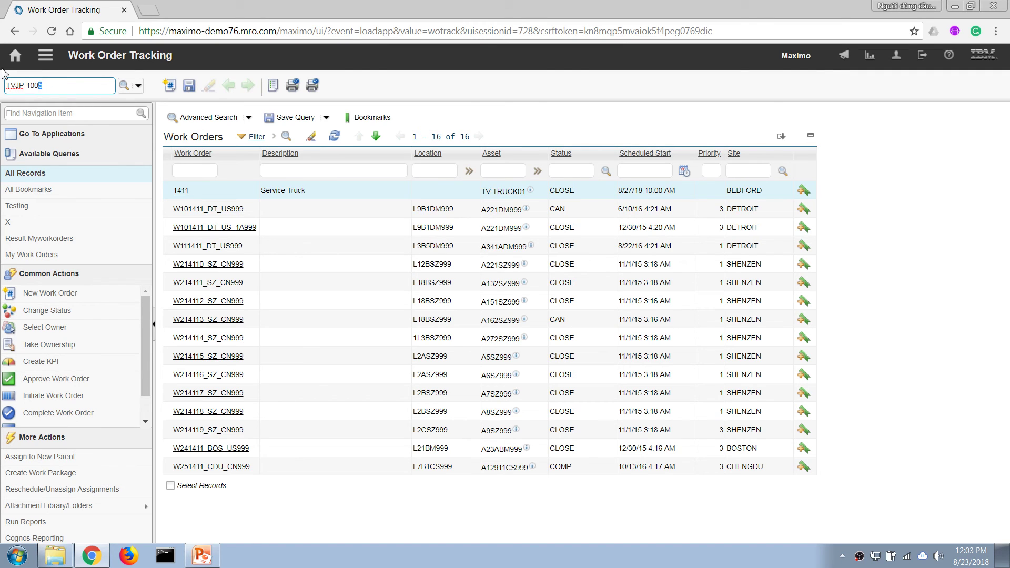
pyautogui.press('BackSpace')
pyautogui.press('BackSpace')
pyautogui.press('BackSpace')
pyautogui.press('BackSpace')
pyautogui.press('BackSpace')
pyautogui.write('1')
pyautogui.press('Return')
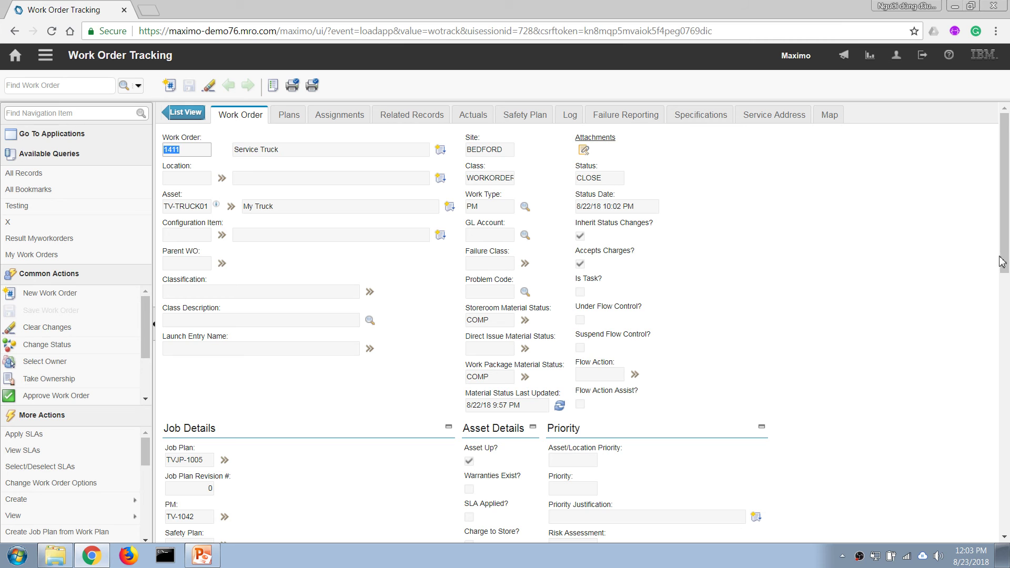
# Make the closed Service Truck work order editable with Edit History Work Order
pyautogui.moveTo(1004, 261); pyautogui.dragTo(957, 386)
pyautogui.moveTo(146, 451); pyautogui.dragTo(149, 507)
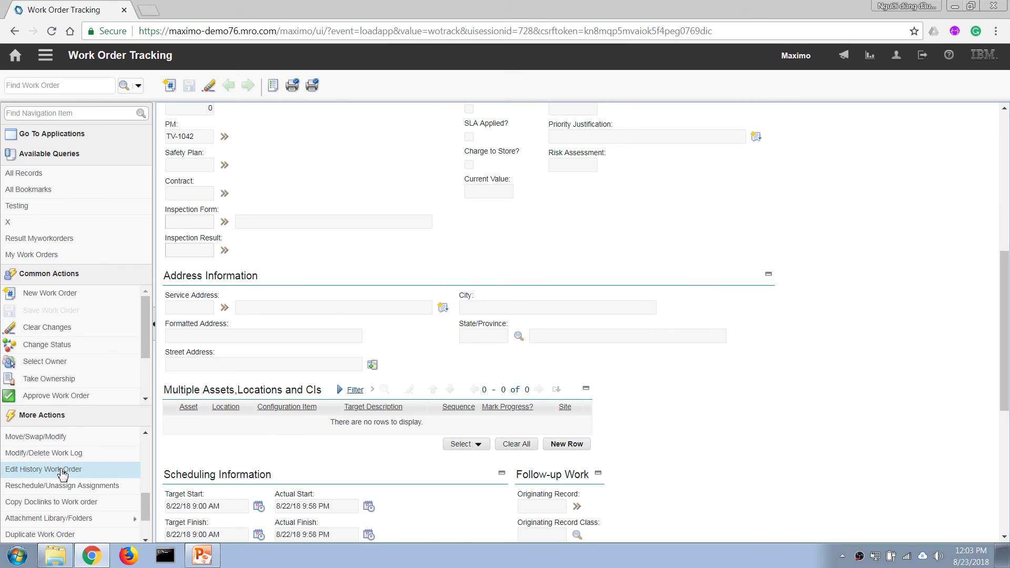
pyautogui.click(20, 471)
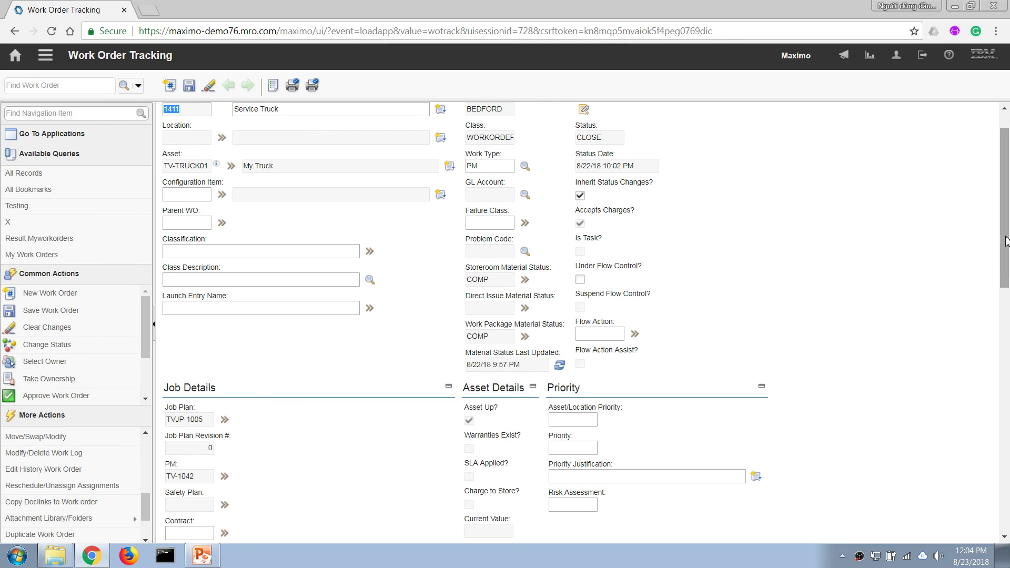
pyautogui.moveTo(1003, 240); pyautogui.dragTo(1005, 247)
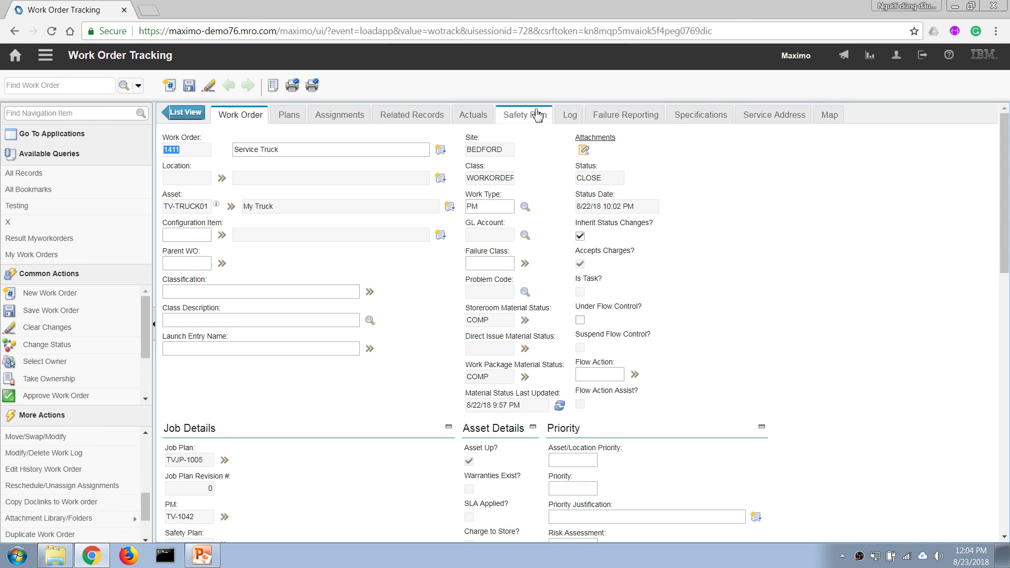
# Add a new line for engine oil item TVI-1005 to the closed work order's actual materials
pyautogui.click(472, 117)
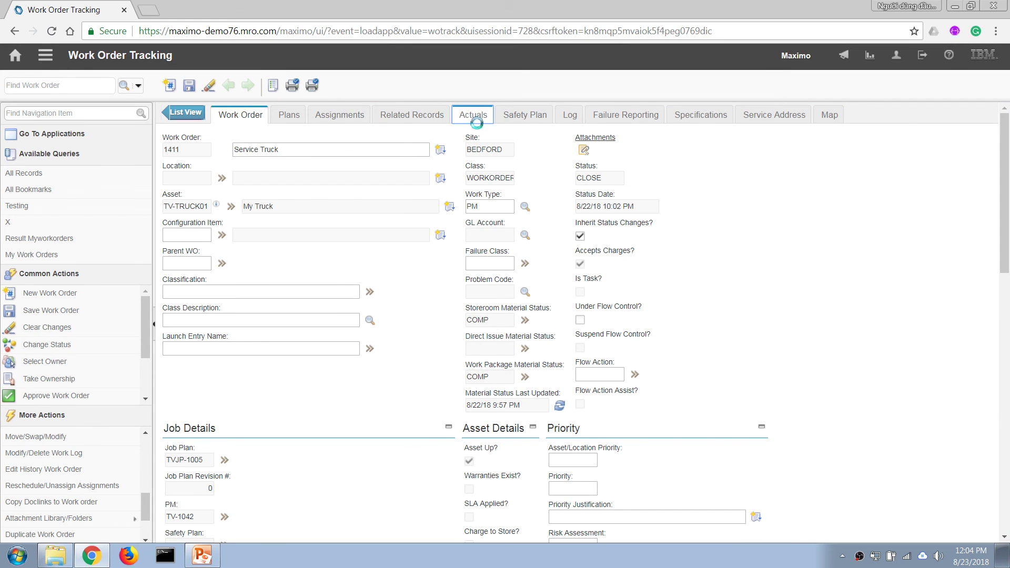
pyautogui.moveTo(1005, 289); pyautogui.dragTo(1005, 518)
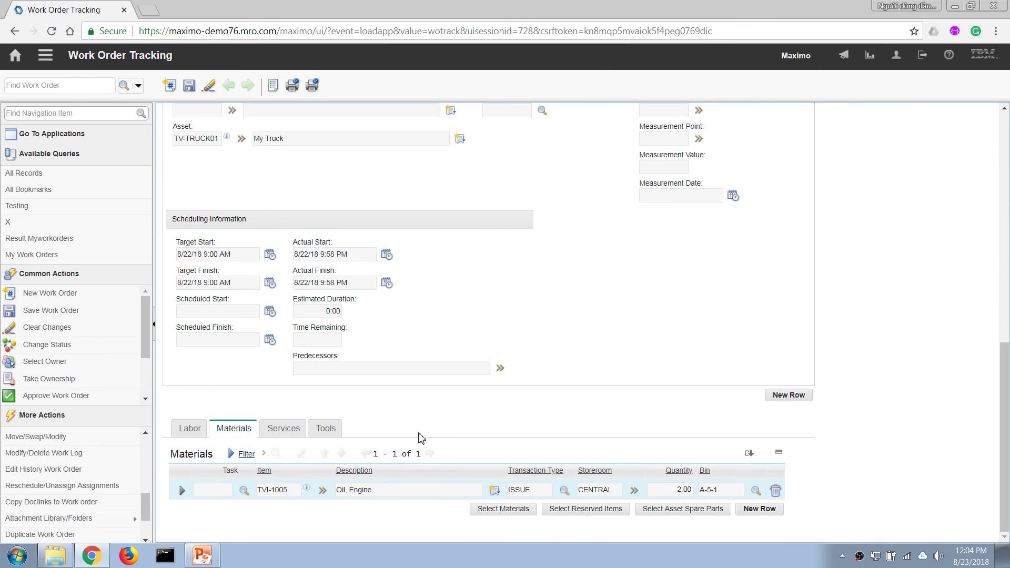
pyautogui.click(758, 510)
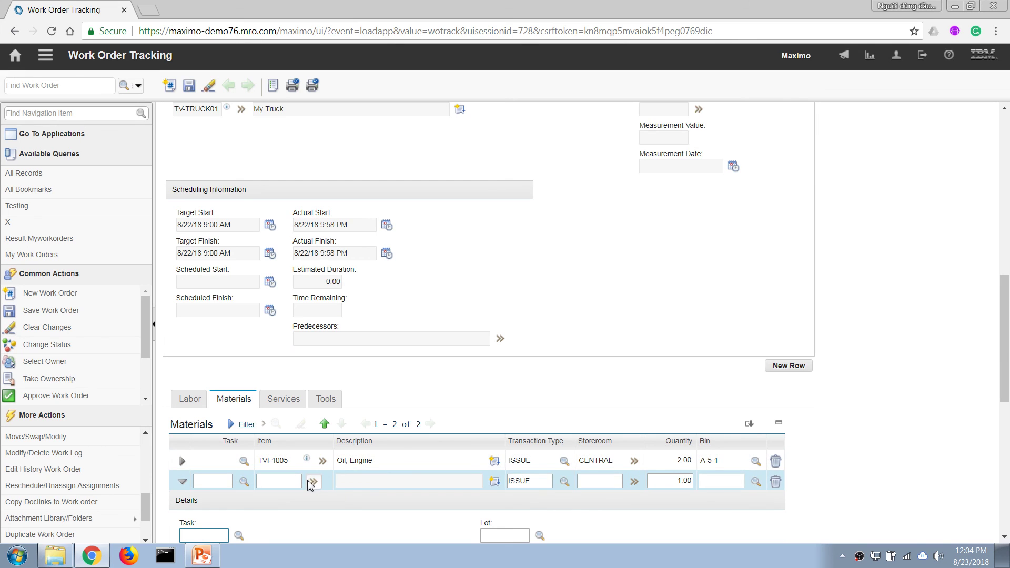
pyautogui.click(312, 482)
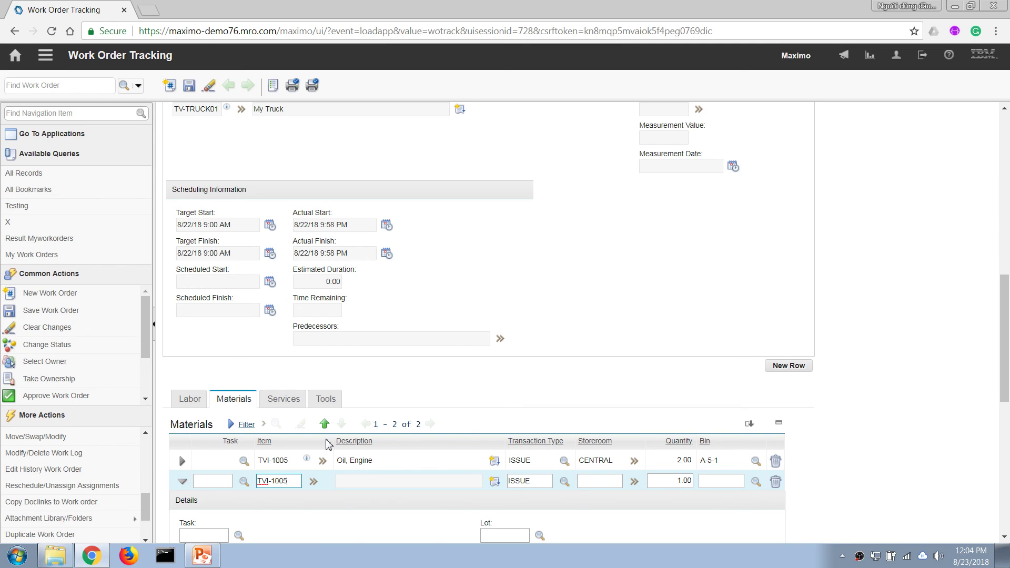
pyautogui.press('Tab')
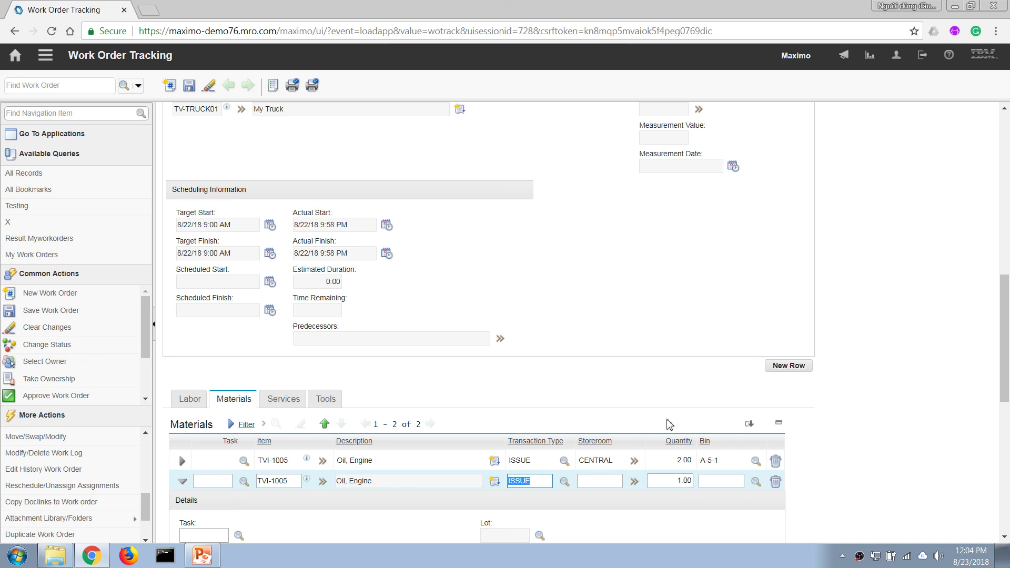
# Set the new material line's transaction type to RETURN and its storeroom to Central, and save the work order
pyautogui.click(564, 481)
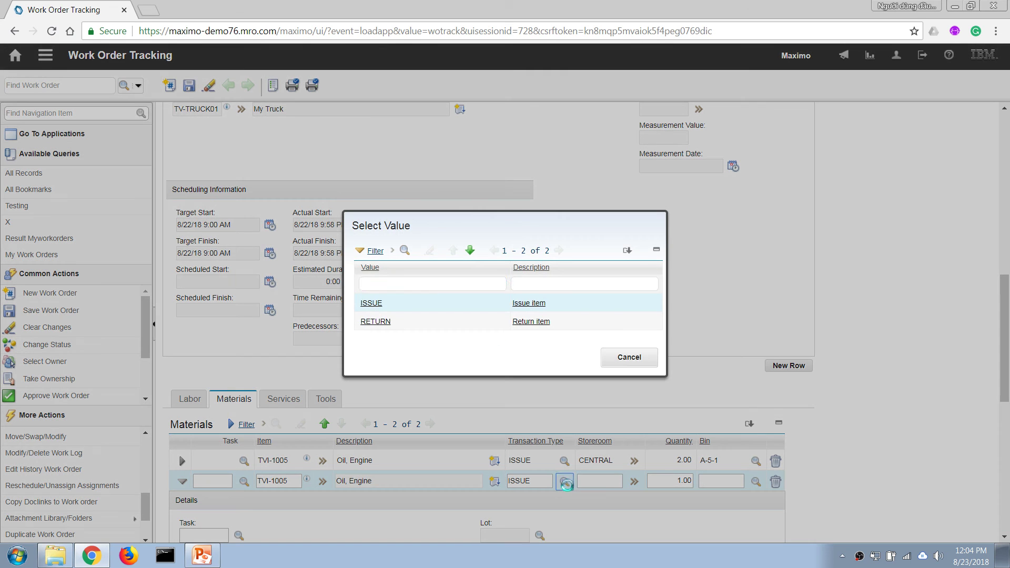
pyautogui.click(376, 321)
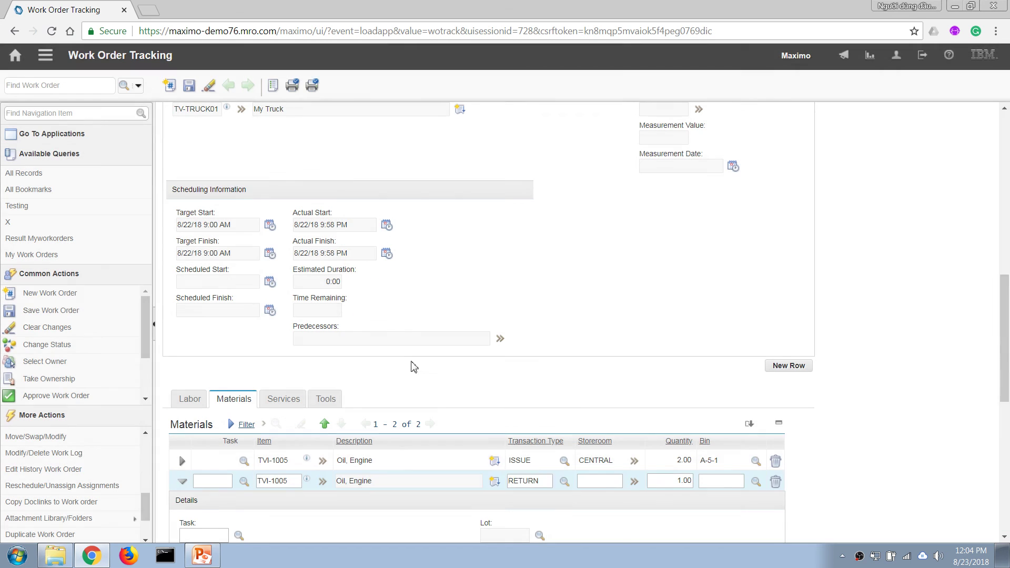
pyautogui.click(602, 481)
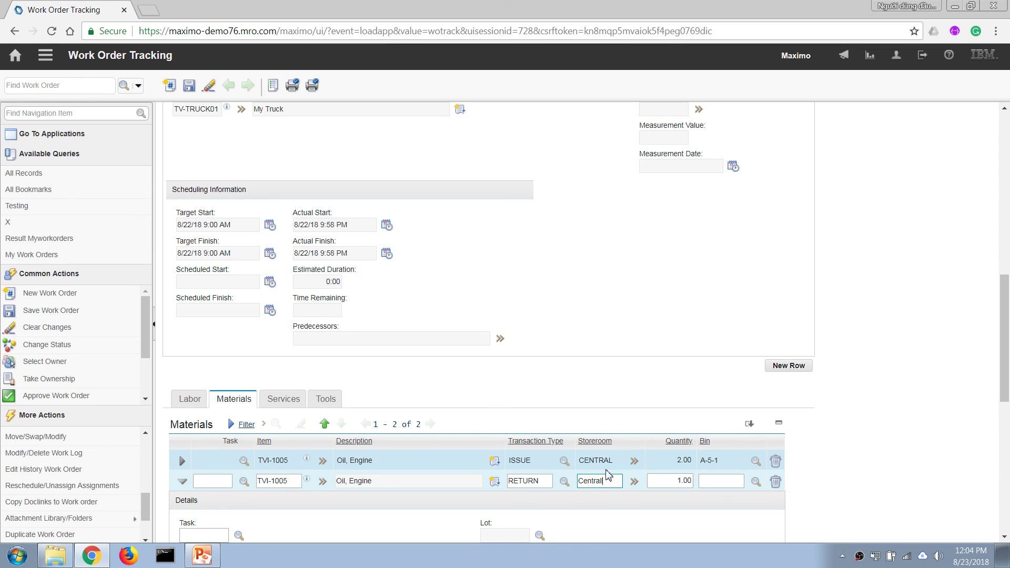
pyautogui.press('Tab')
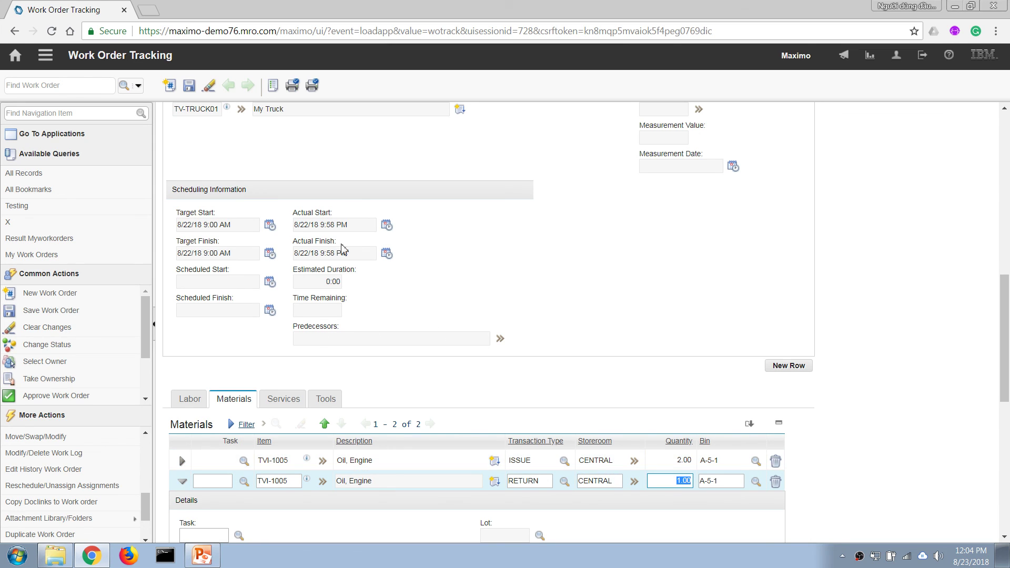
pyautogui.click(189, 86)
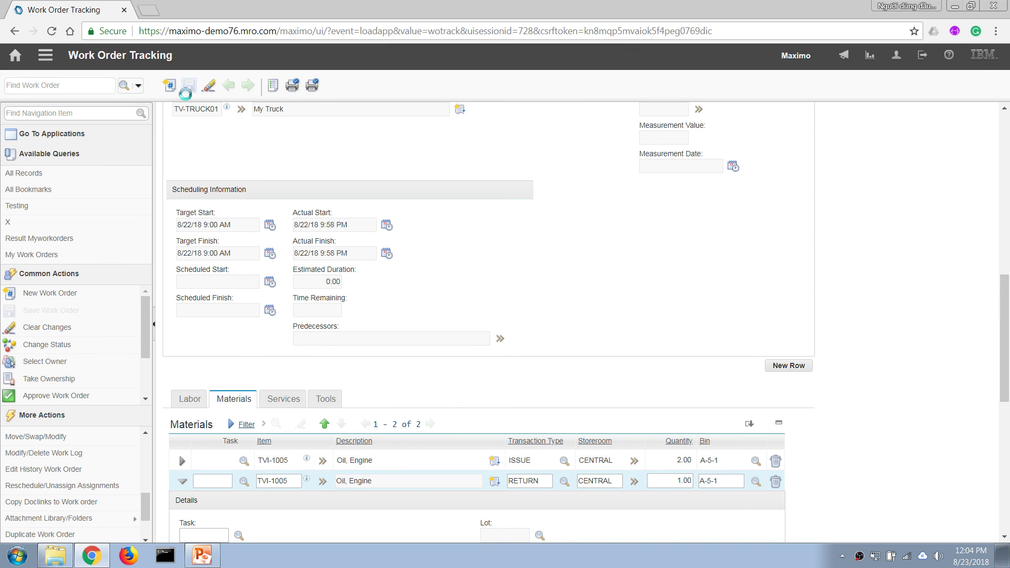